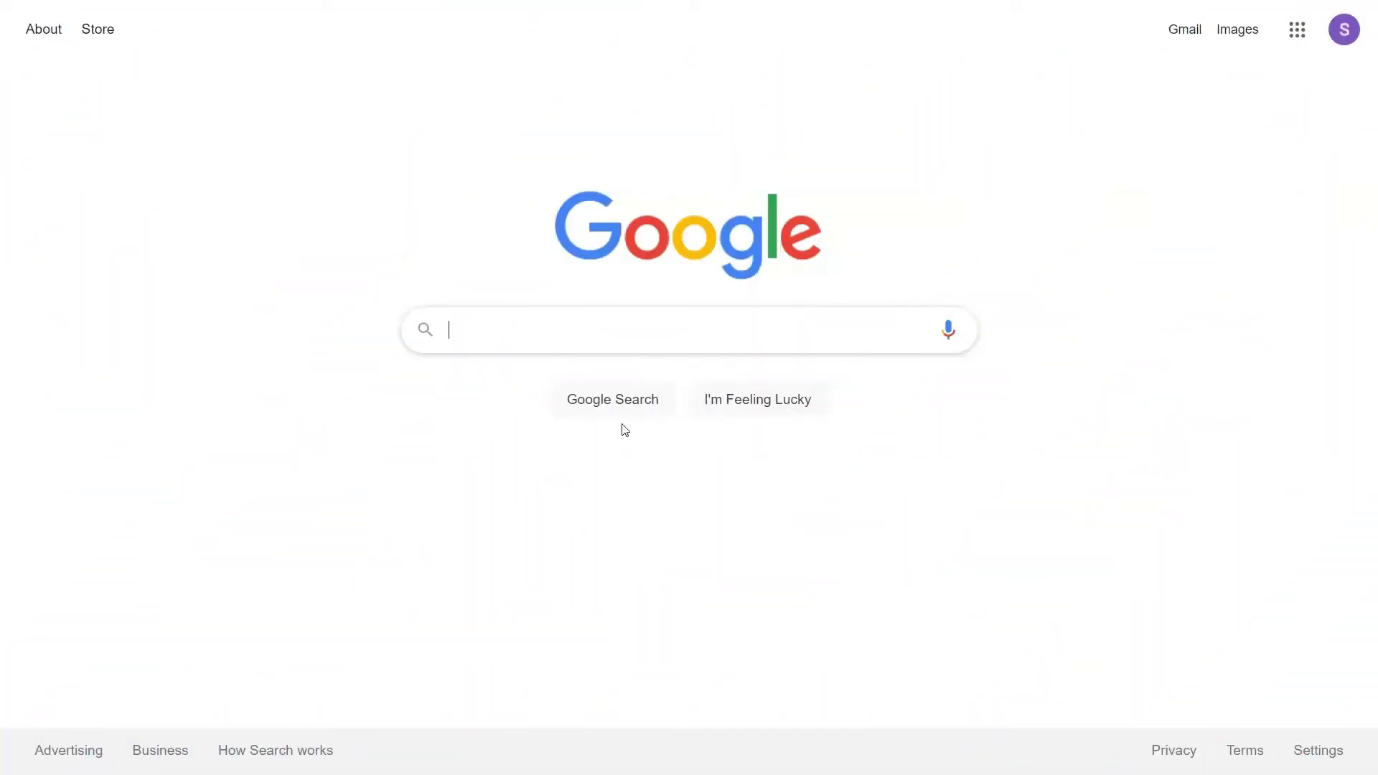
Search Google for 'SysTools PST Converter'
text(SysTools PST Converter)
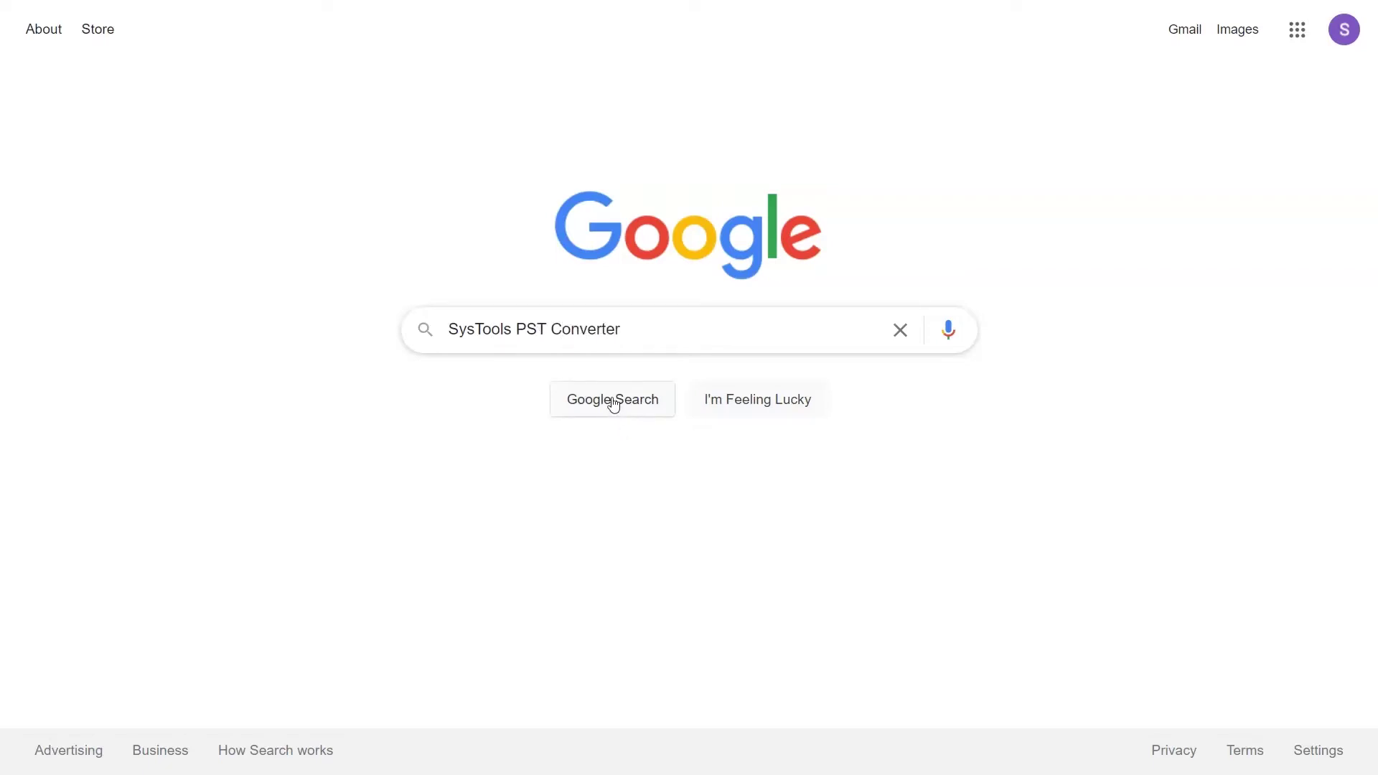
click(613, 402)
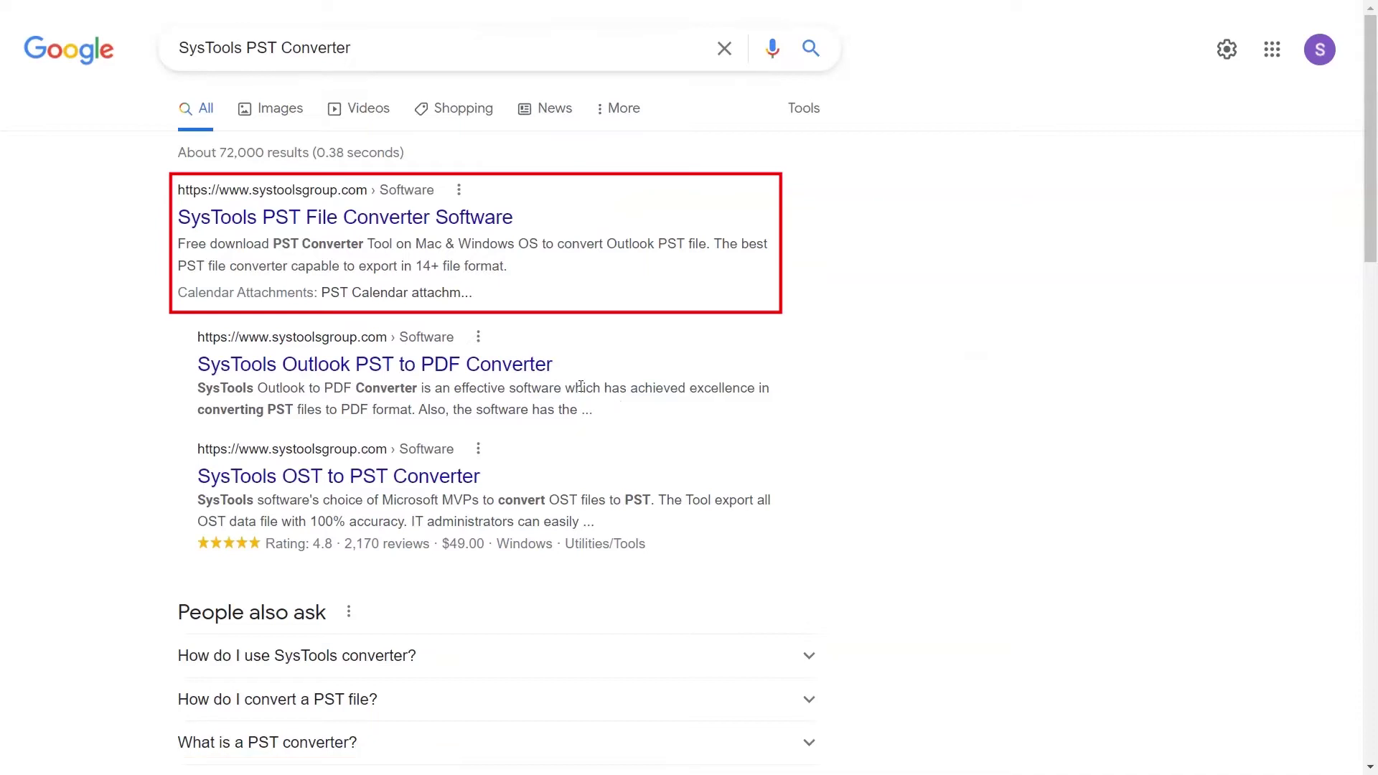
Download pst-converter.exe from the SysTools PST File Converter product page and run it
click(292, 217)
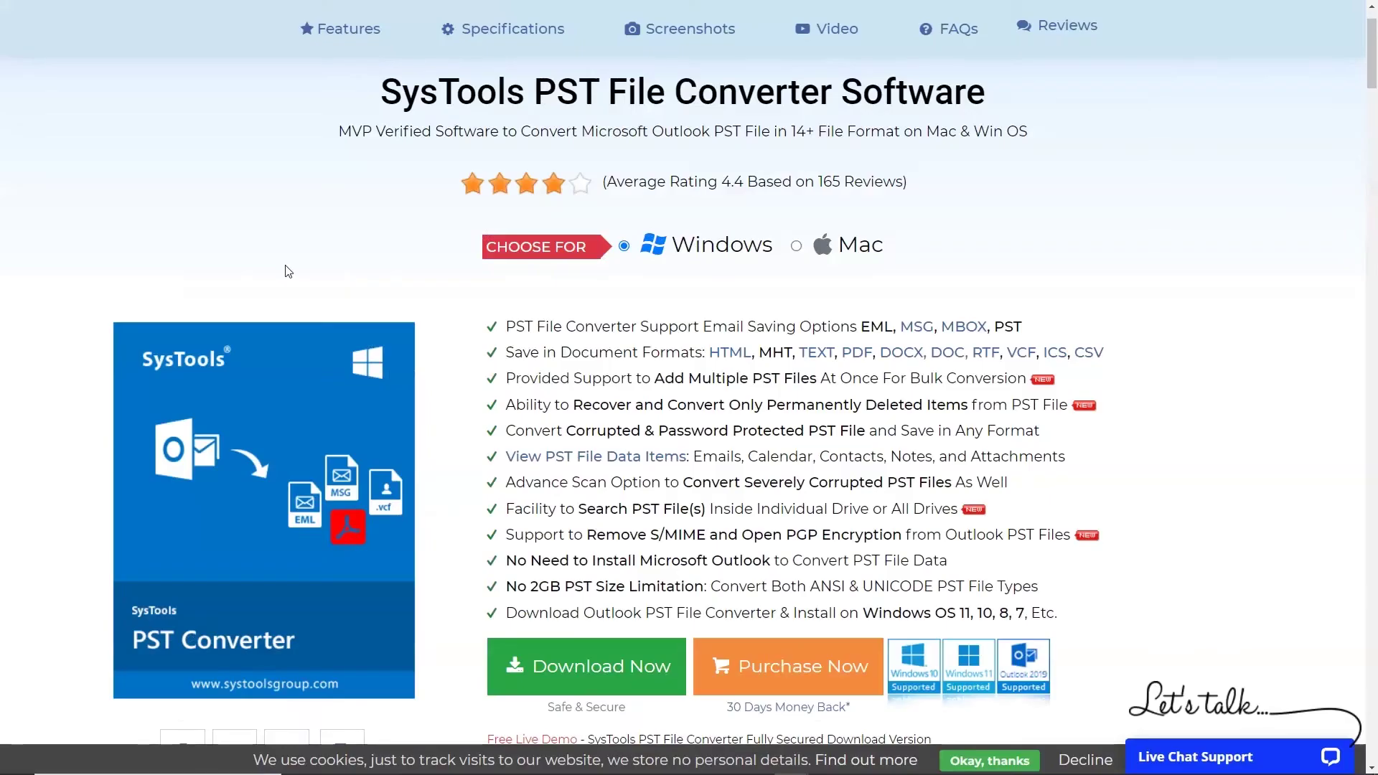
click(586, 669)
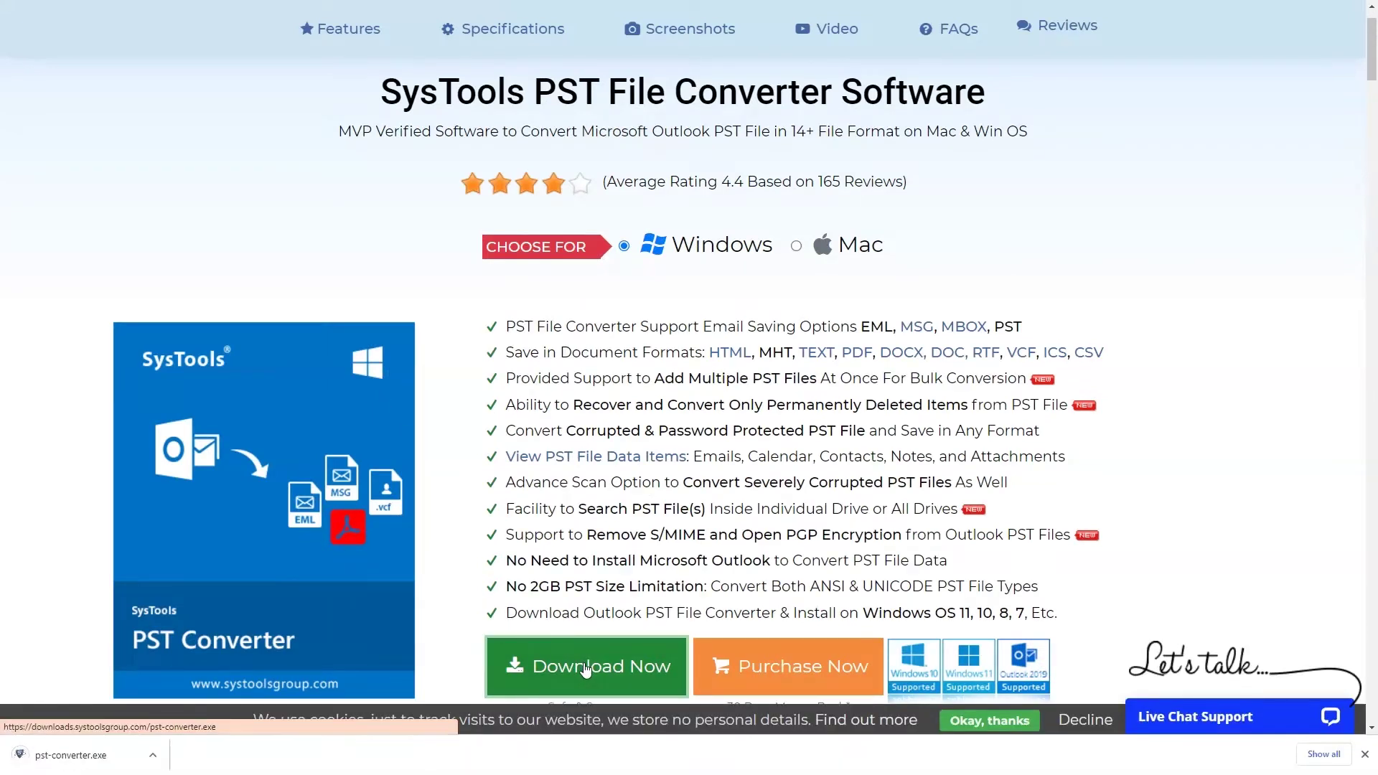
click(56, 766)
Accept the license and complete setup so SysTools PST Converter v6.0 launches
key(Return)
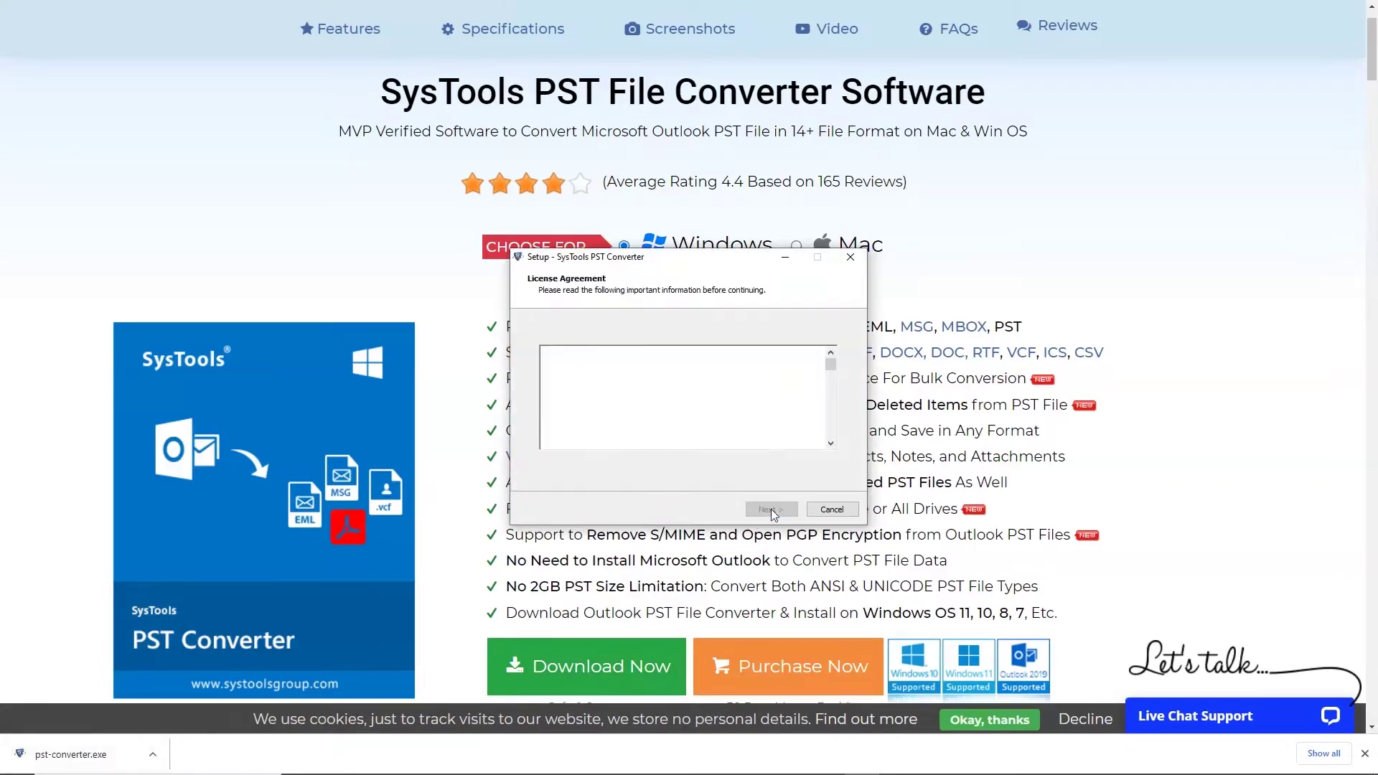
click(544, 465)
click(771, 509)
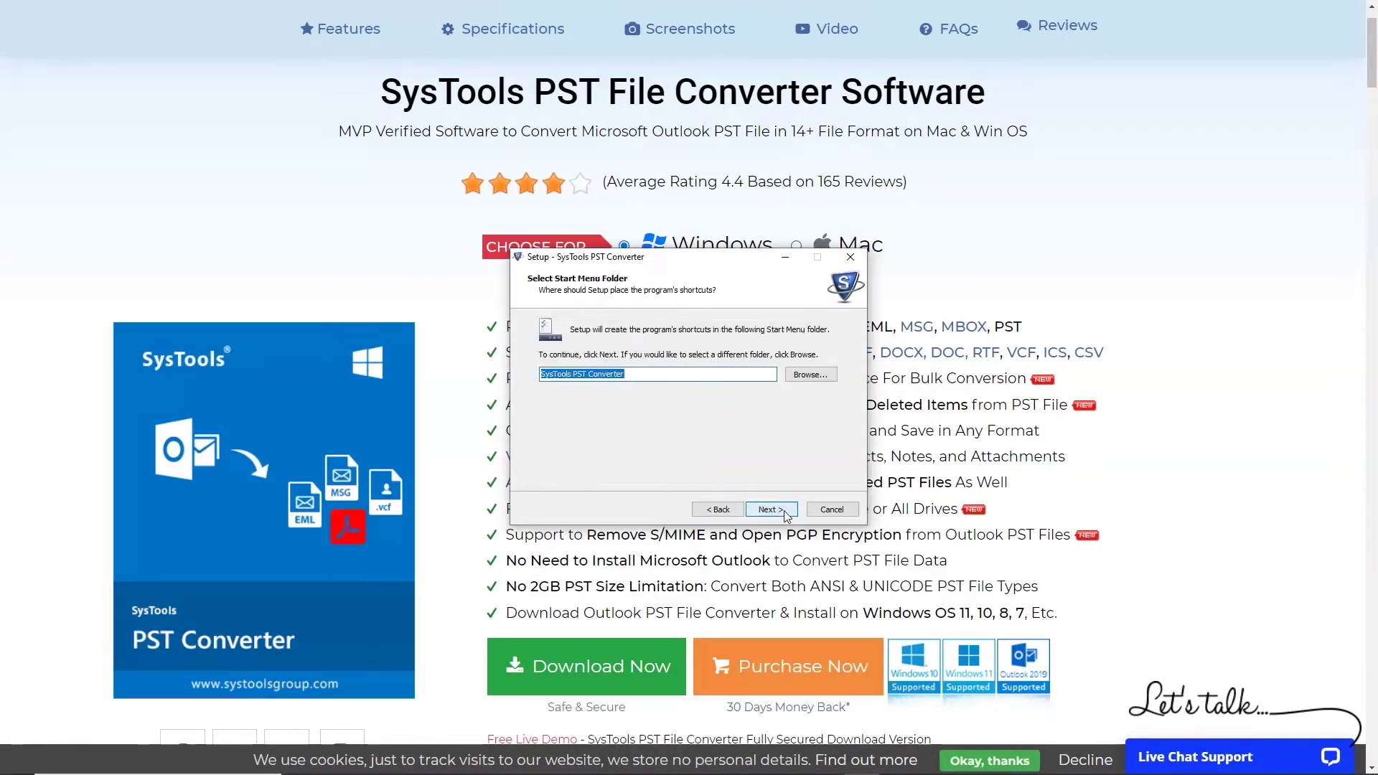
click(778, 511)
click(781, 512)
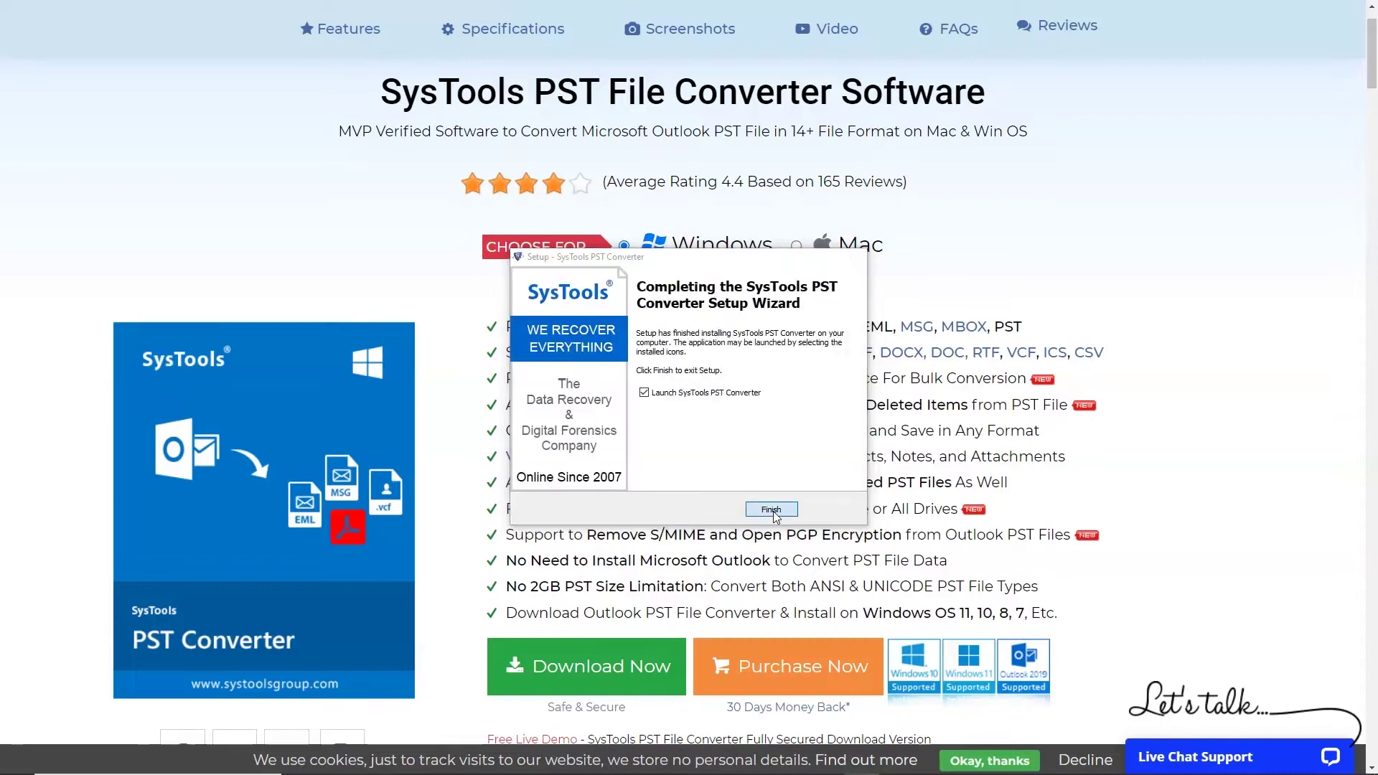
click(774, 510)
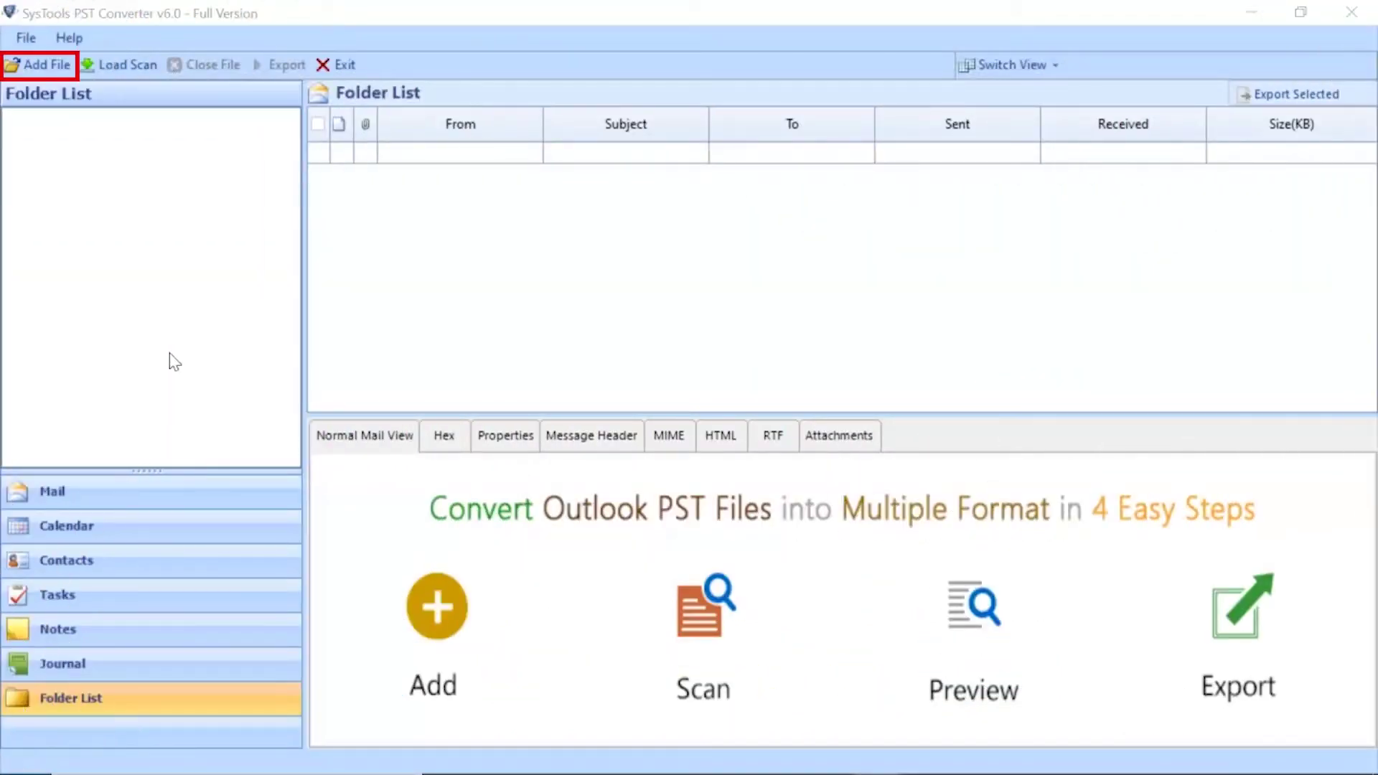
Add GISOUTLOOK.pst (240 MB) from the Desktop's Data file PST folder to the converter
click(49, 65)
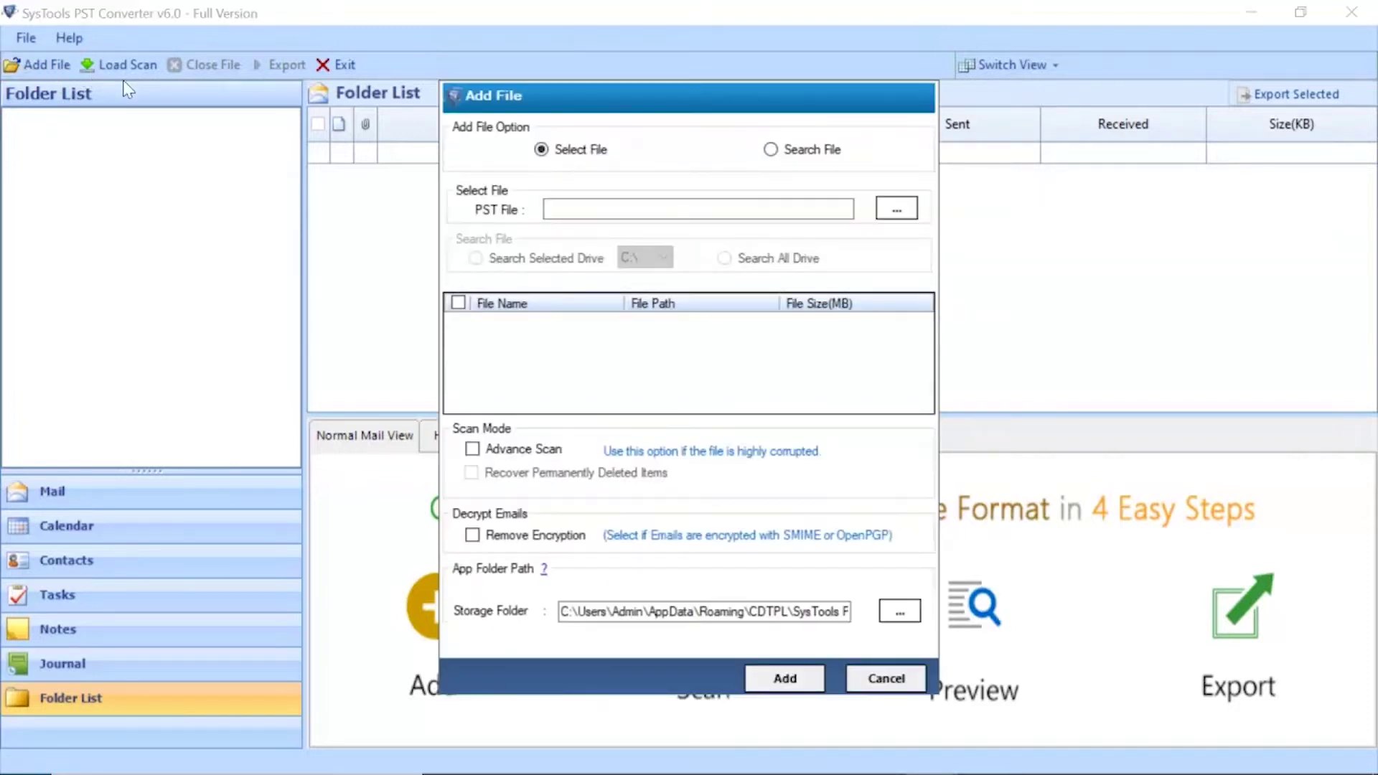
click(895, 210)
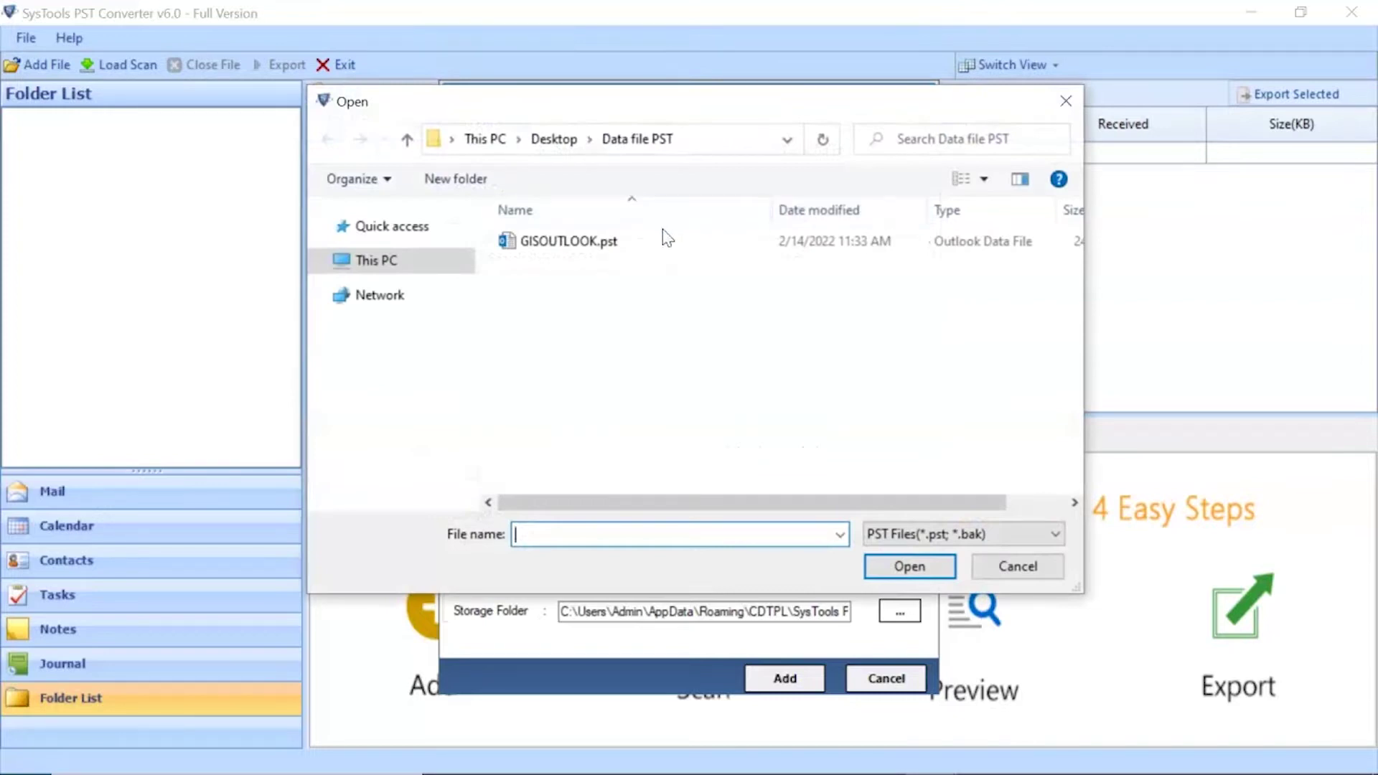
click(669, 241)
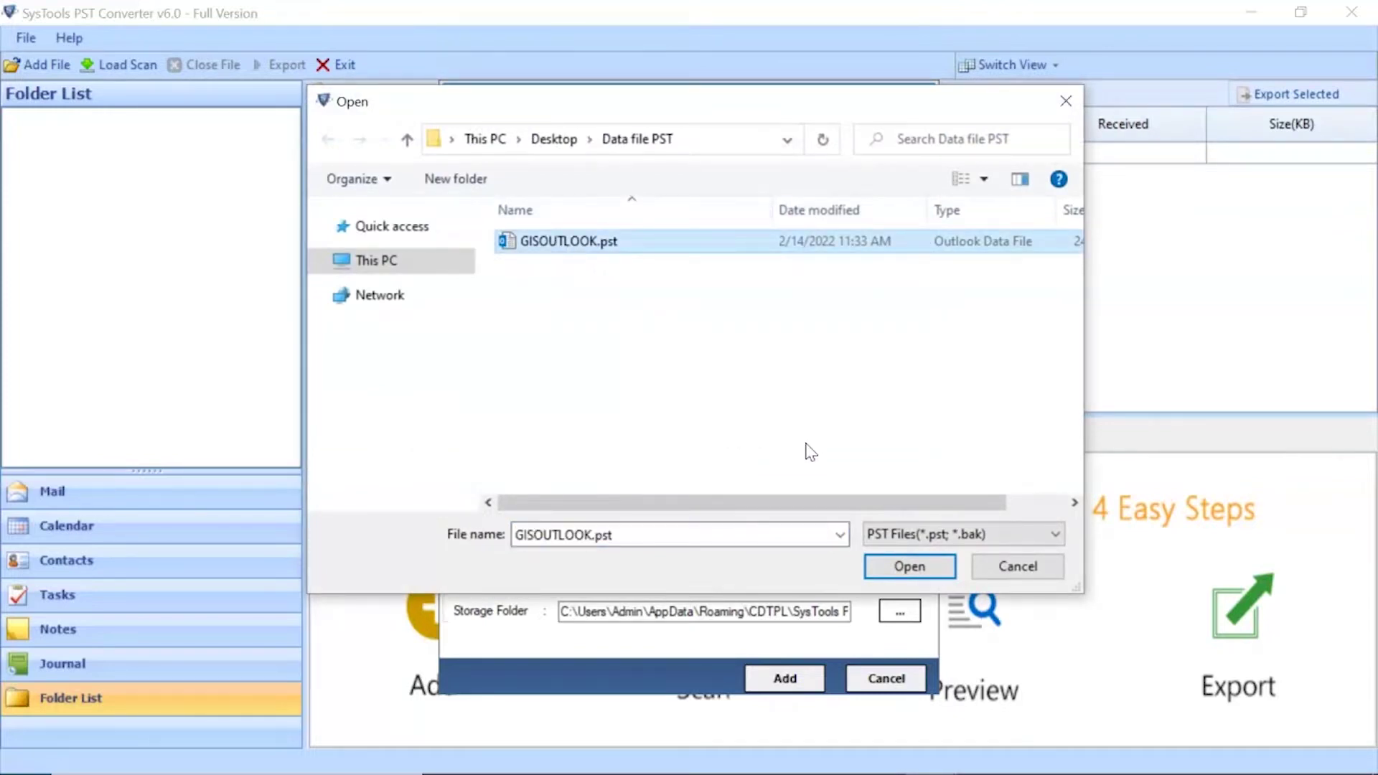
click(911, 572)
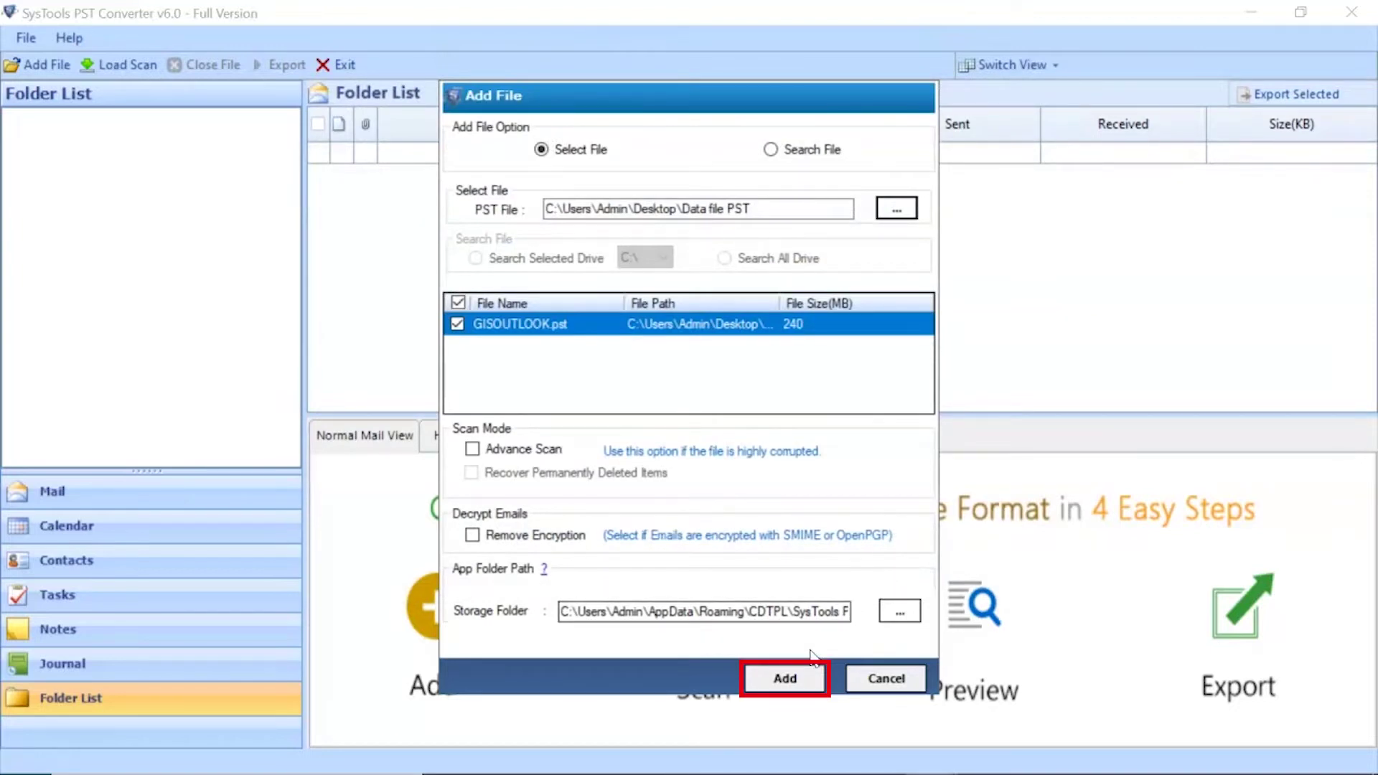
click(785, 679)
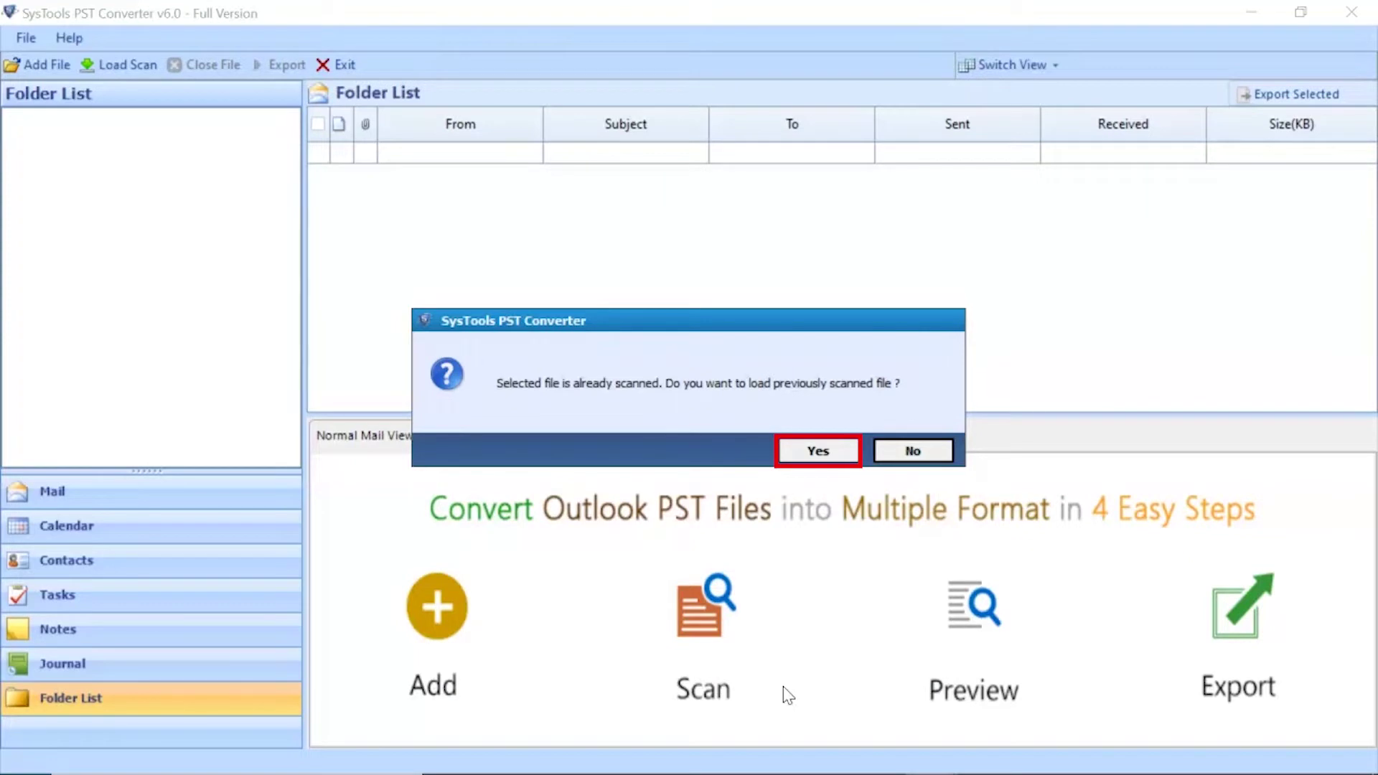
Load the previously scanned GISOUTLOOK.pst data and display the Inbox's 118 emails
click(818, 452)
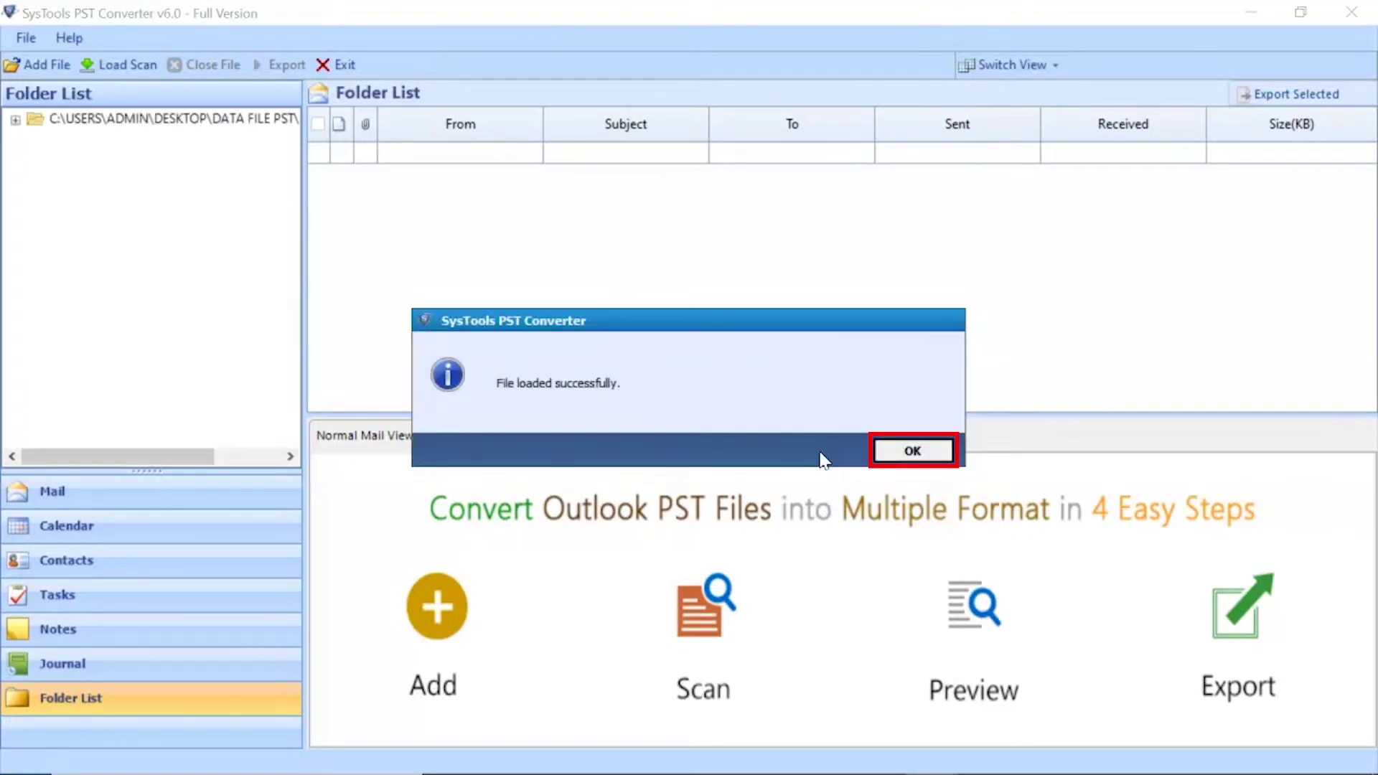
click(912, 452)
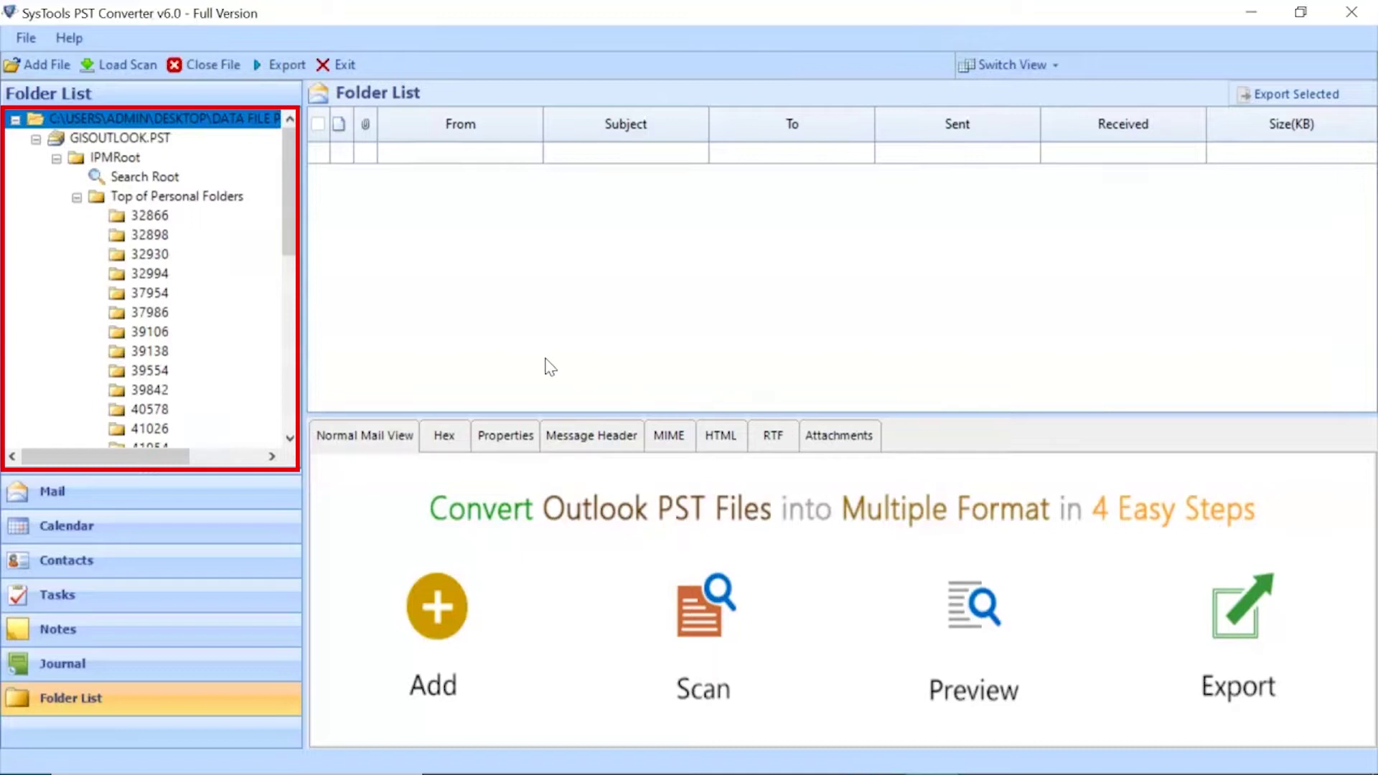
scroll(292, 265, down, 1)
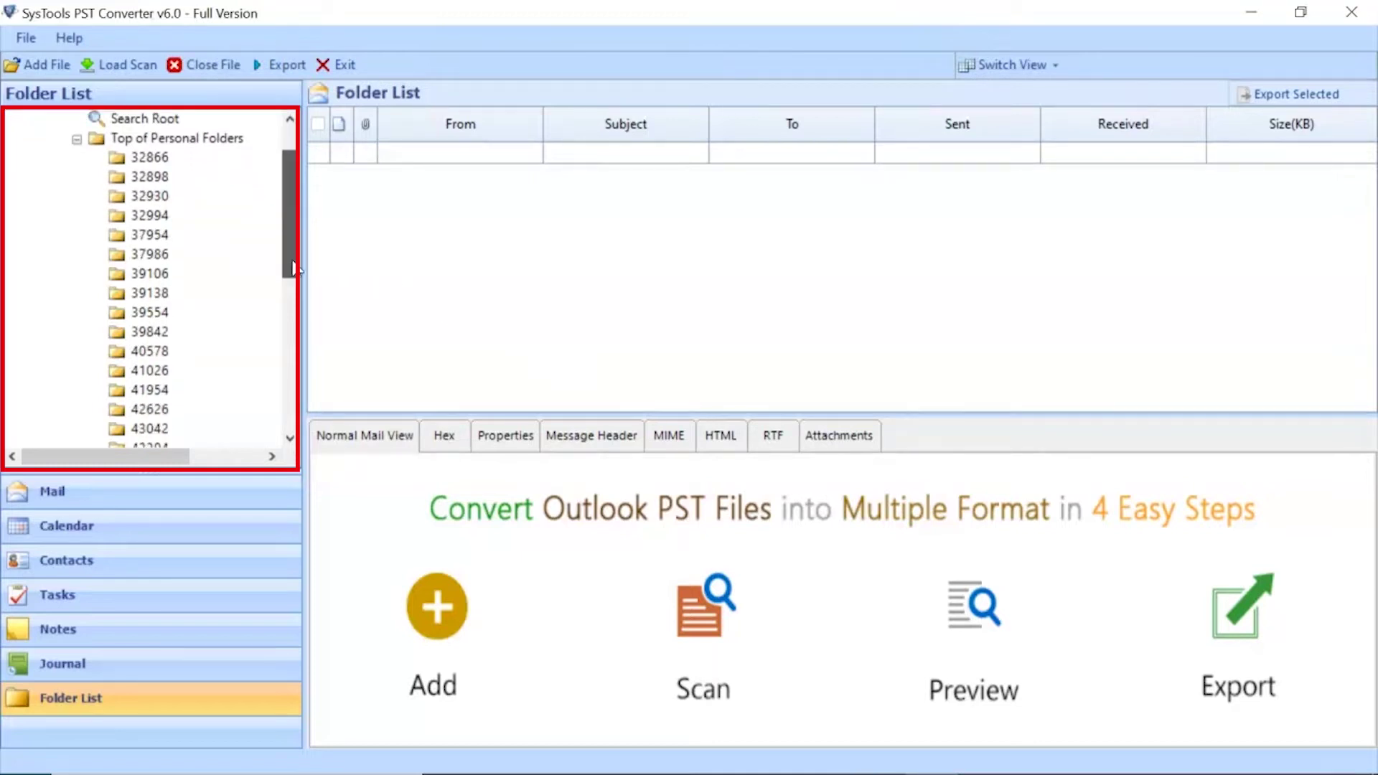
drag(293, 264, 291, 425)
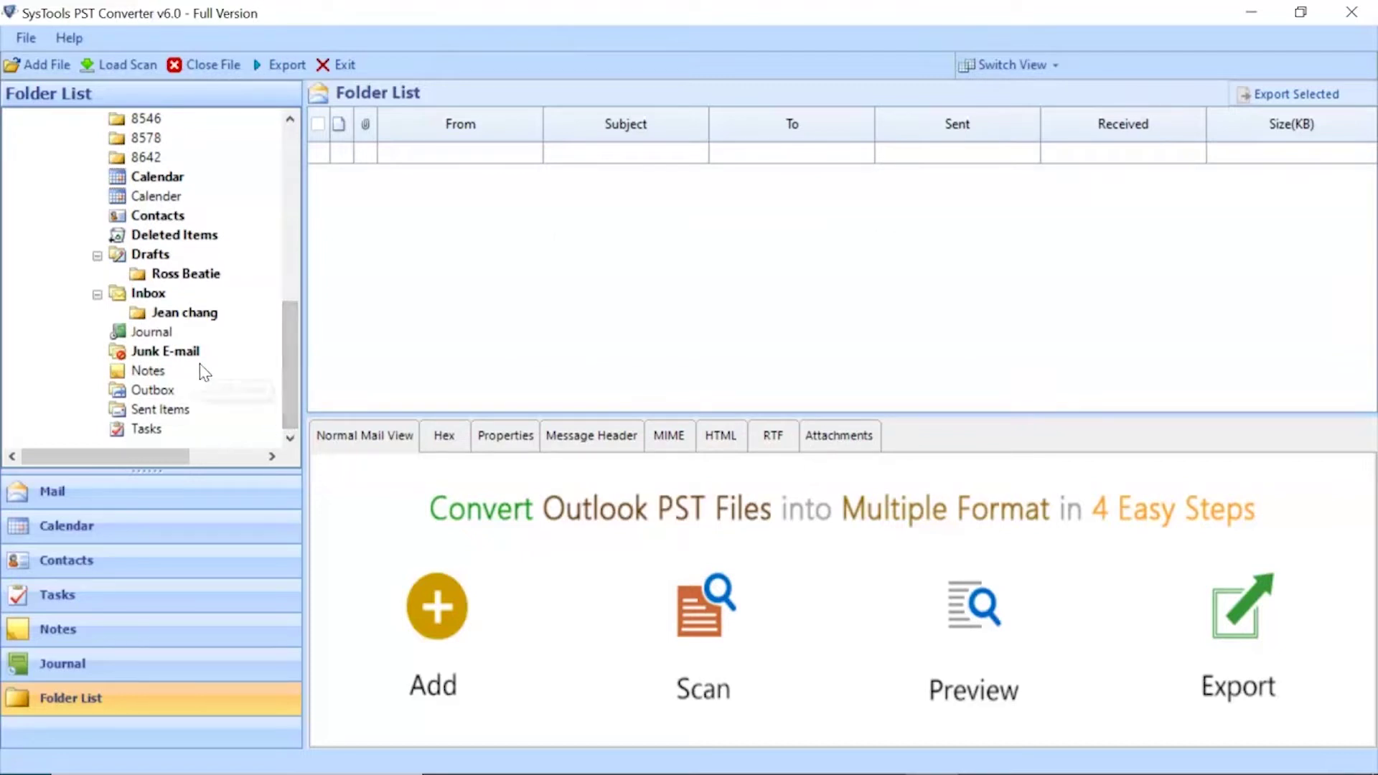
click(146, 294)
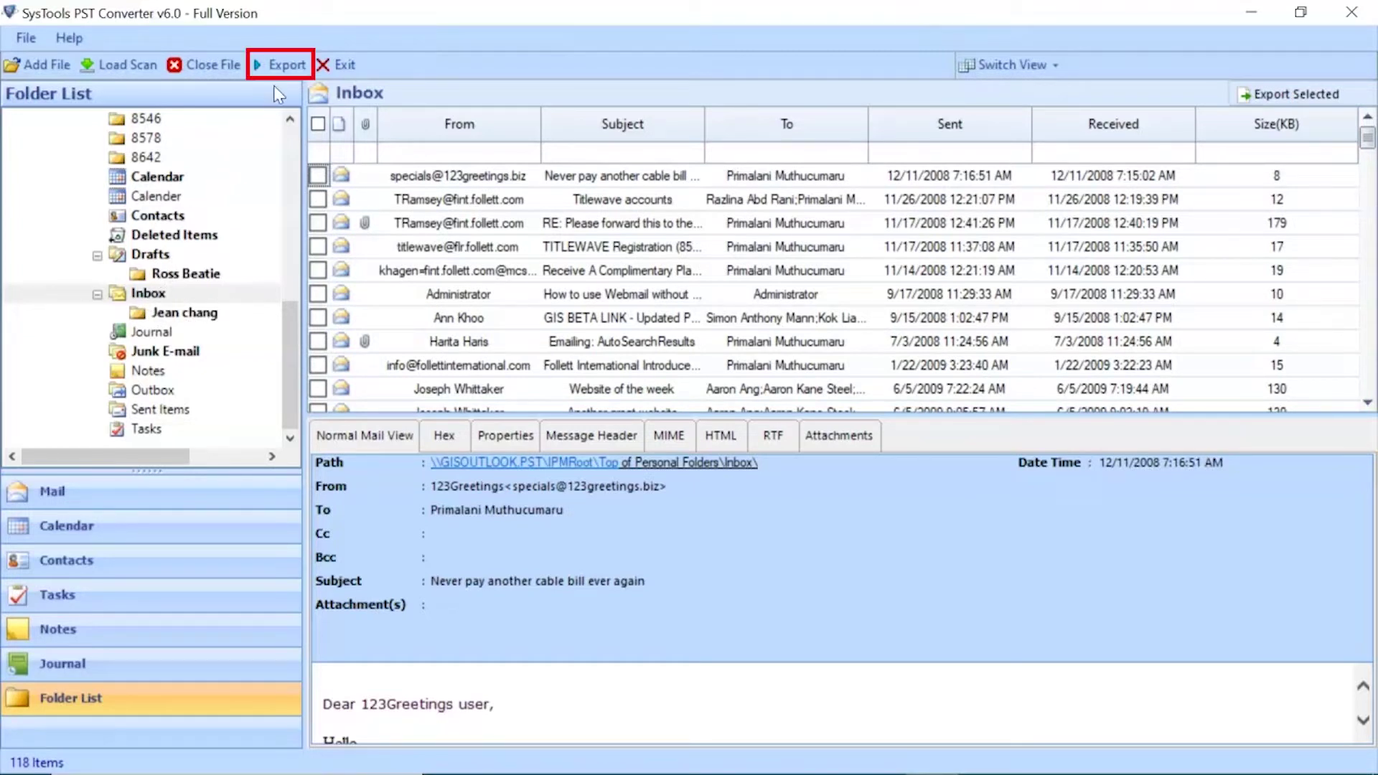
In the export options, check the Inbox, Junk E-mail, Outbox and Sent Items folders
click(286, 68)
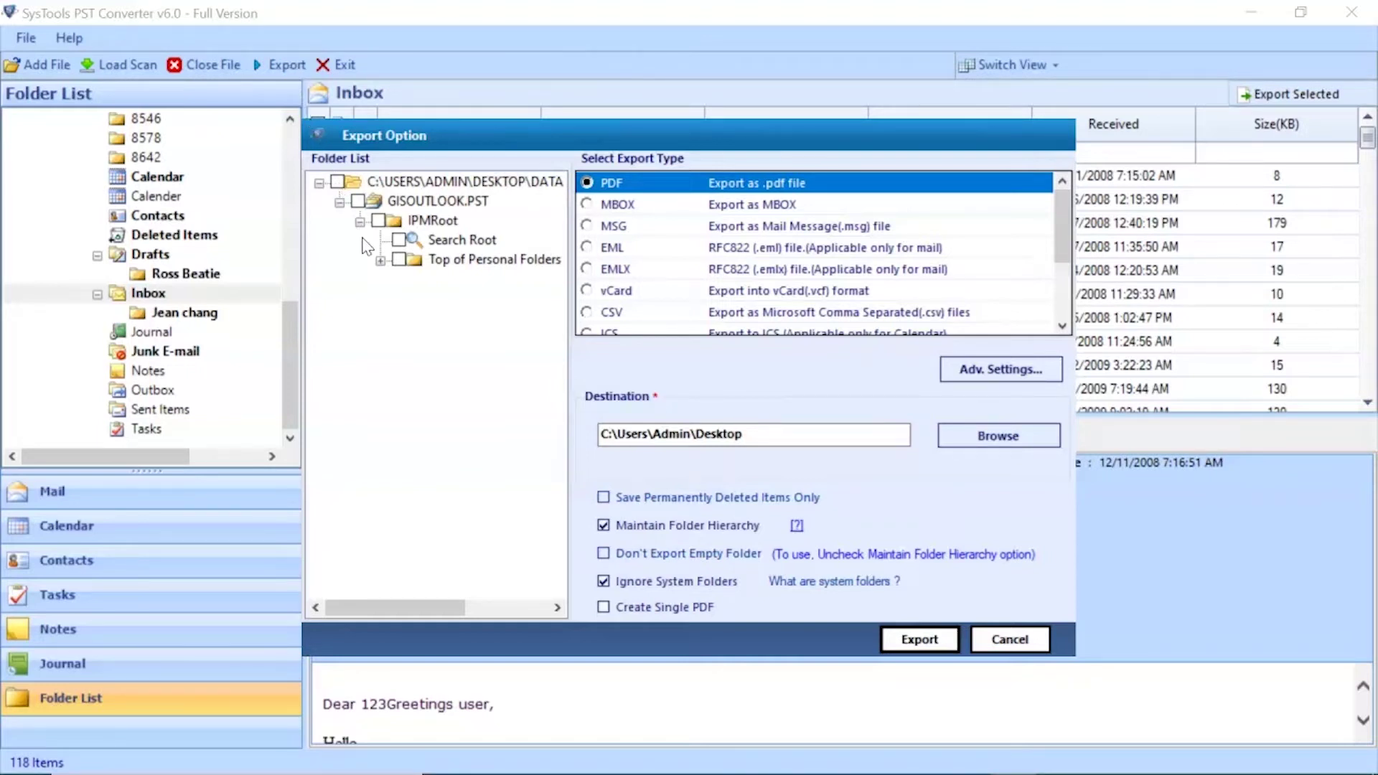
click(380, 260)
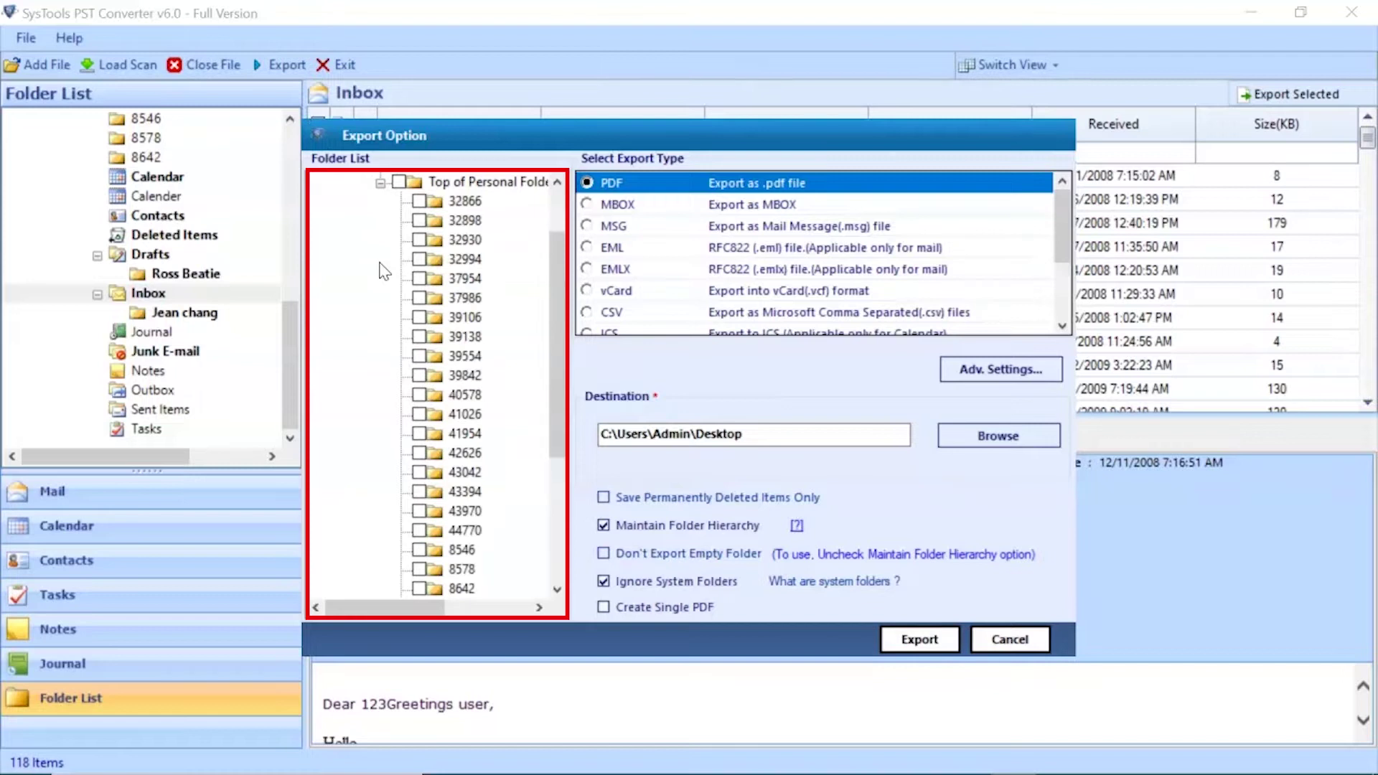
drag(556, 282, 556, 406)
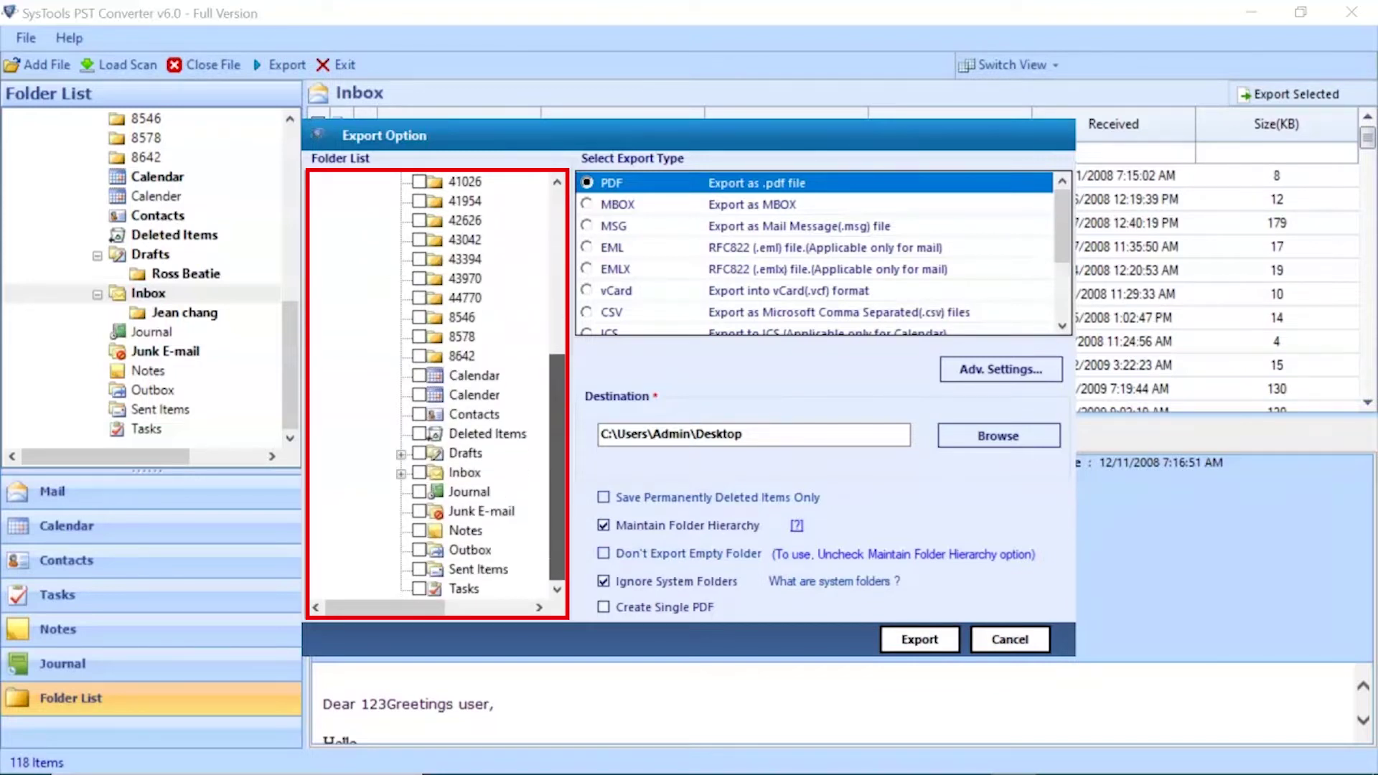
click(420, 474)
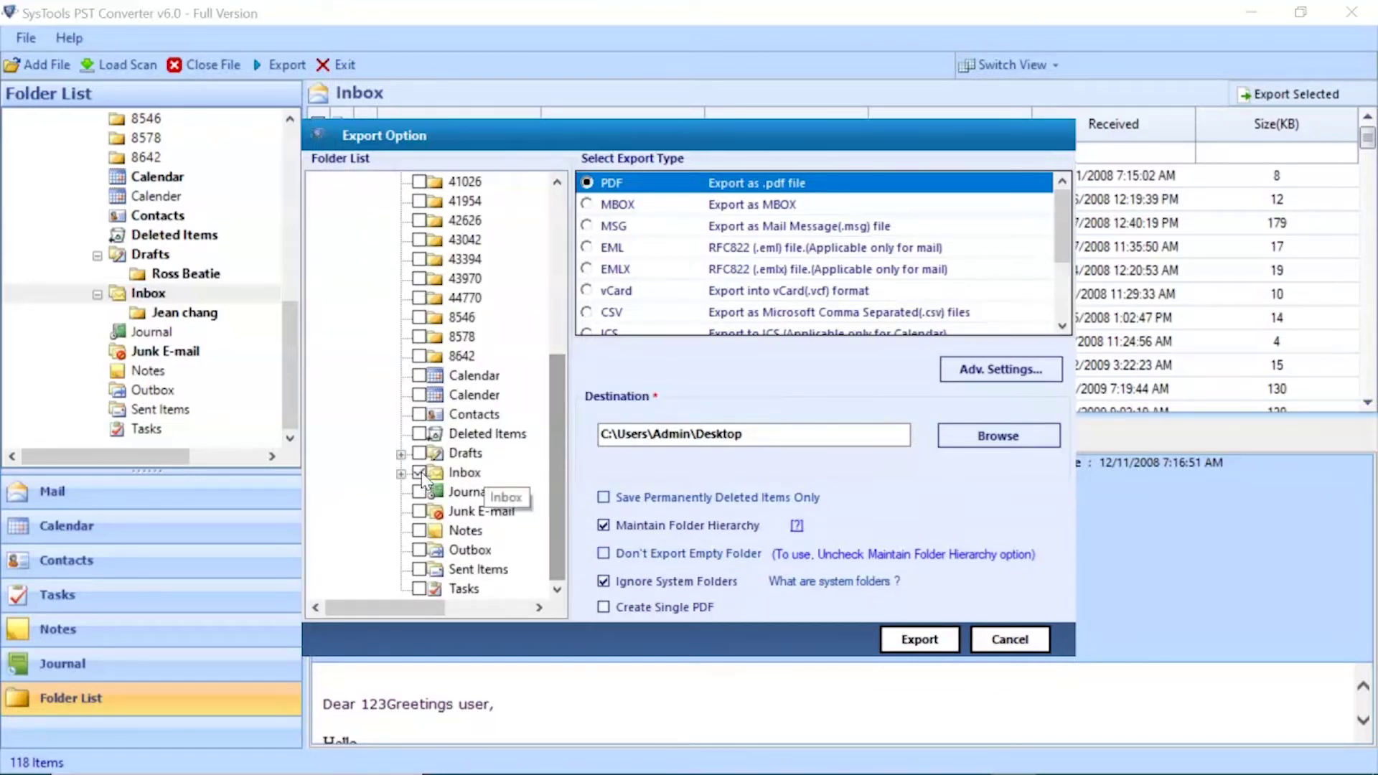
click(420, 512)
click(420, 550)
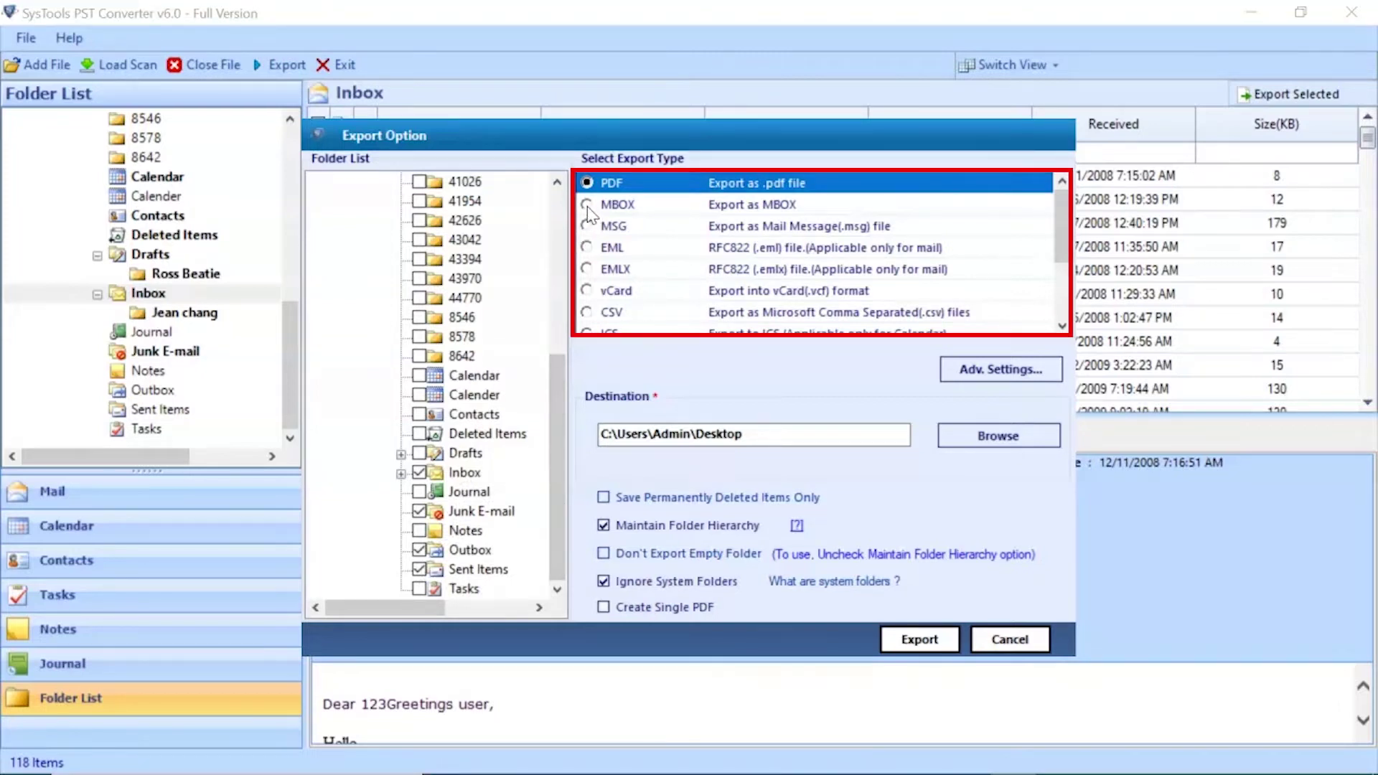
Choose MBOX as the export type and save its advanced settings with Date Range Option off
click(587, 206)
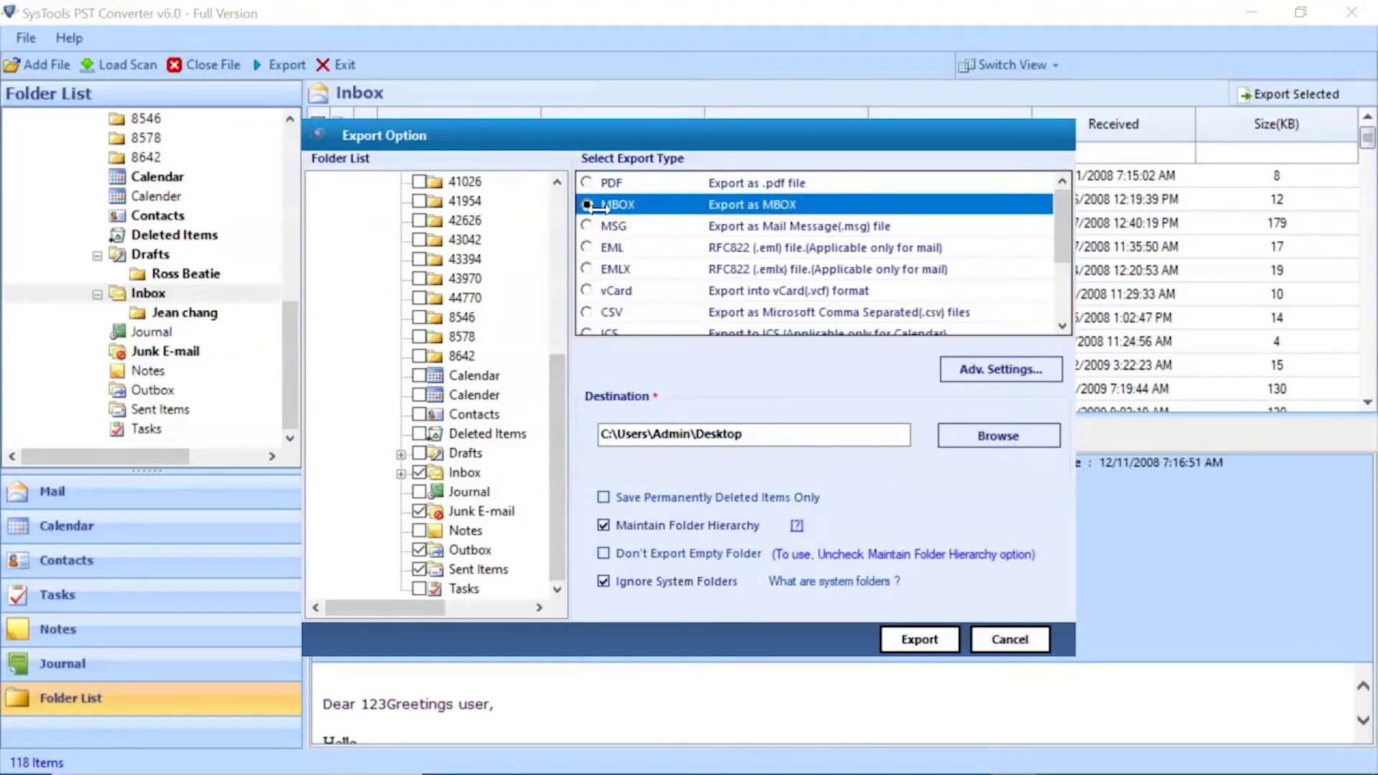
click(1016, 377)
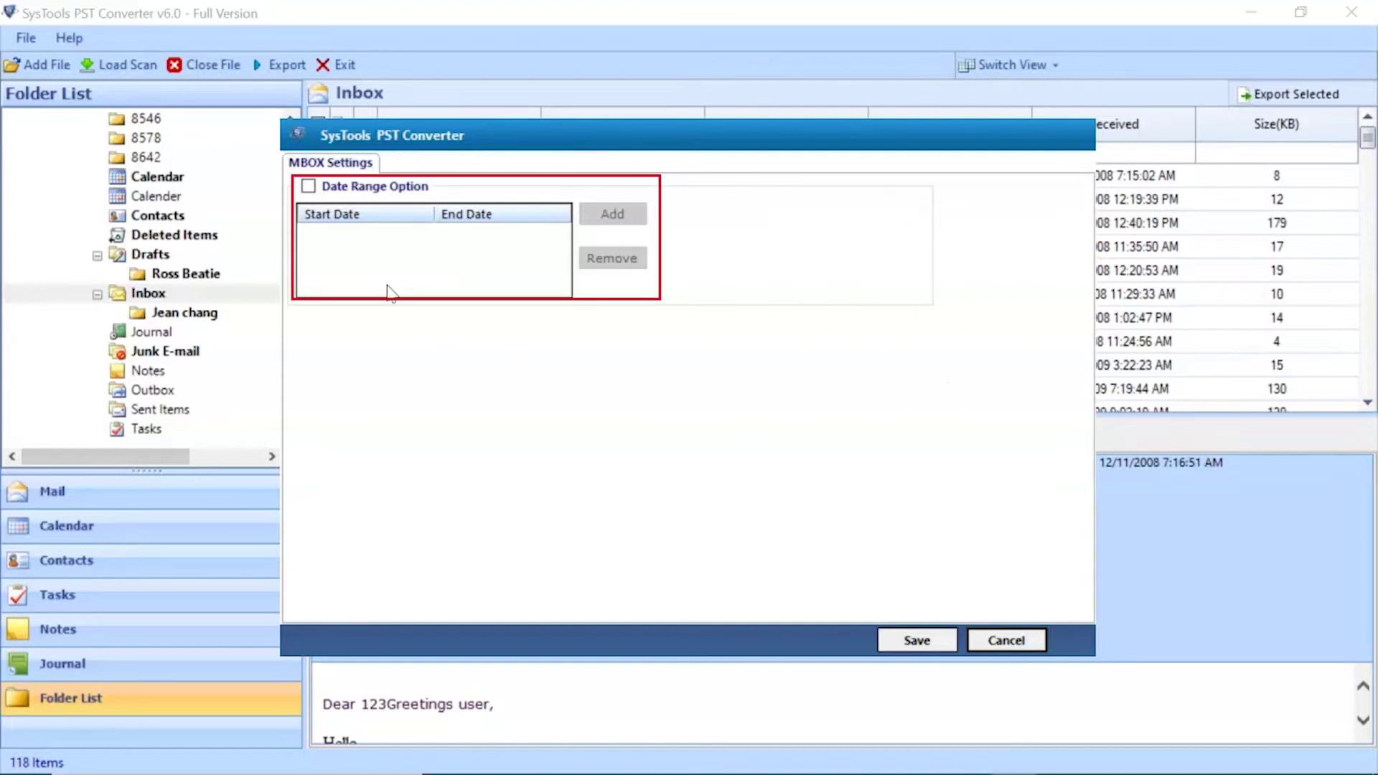
click(309, 187)
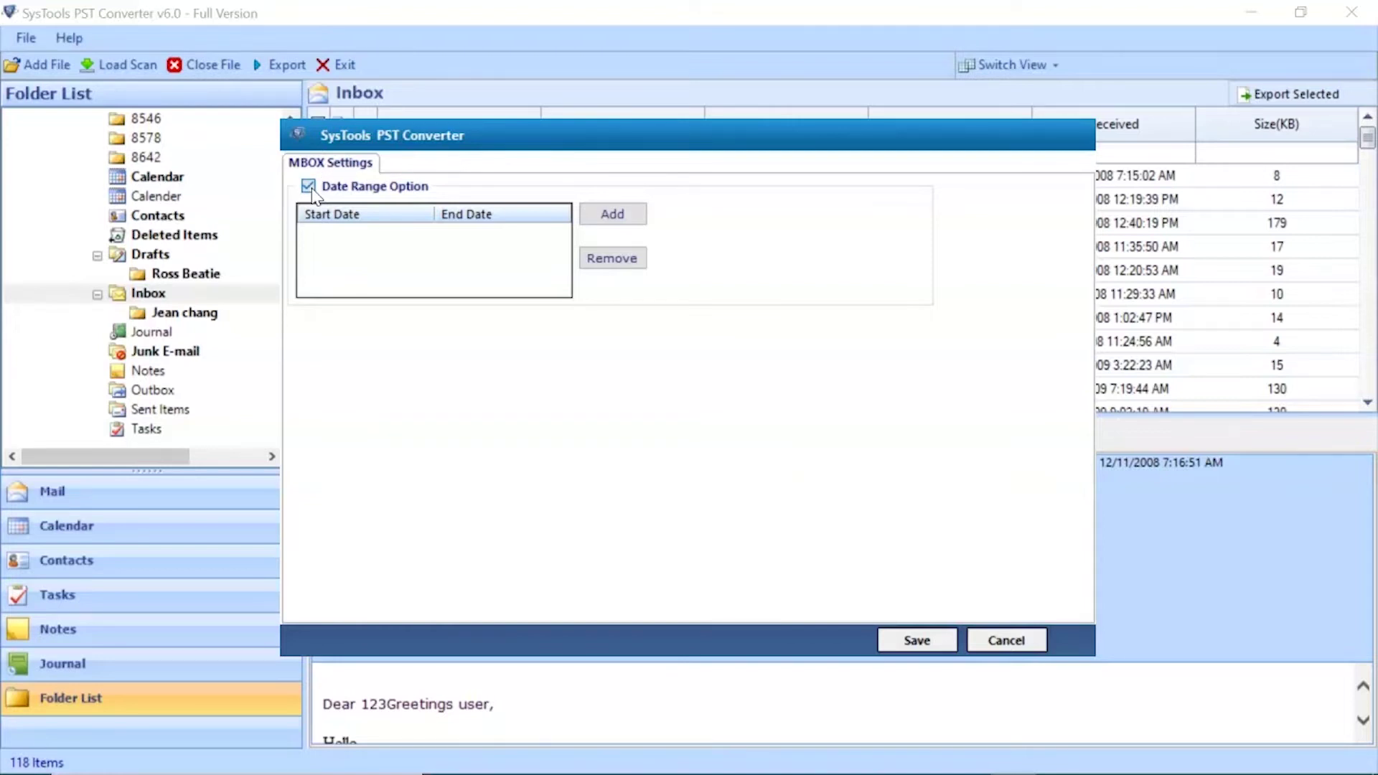
click(312, 192)
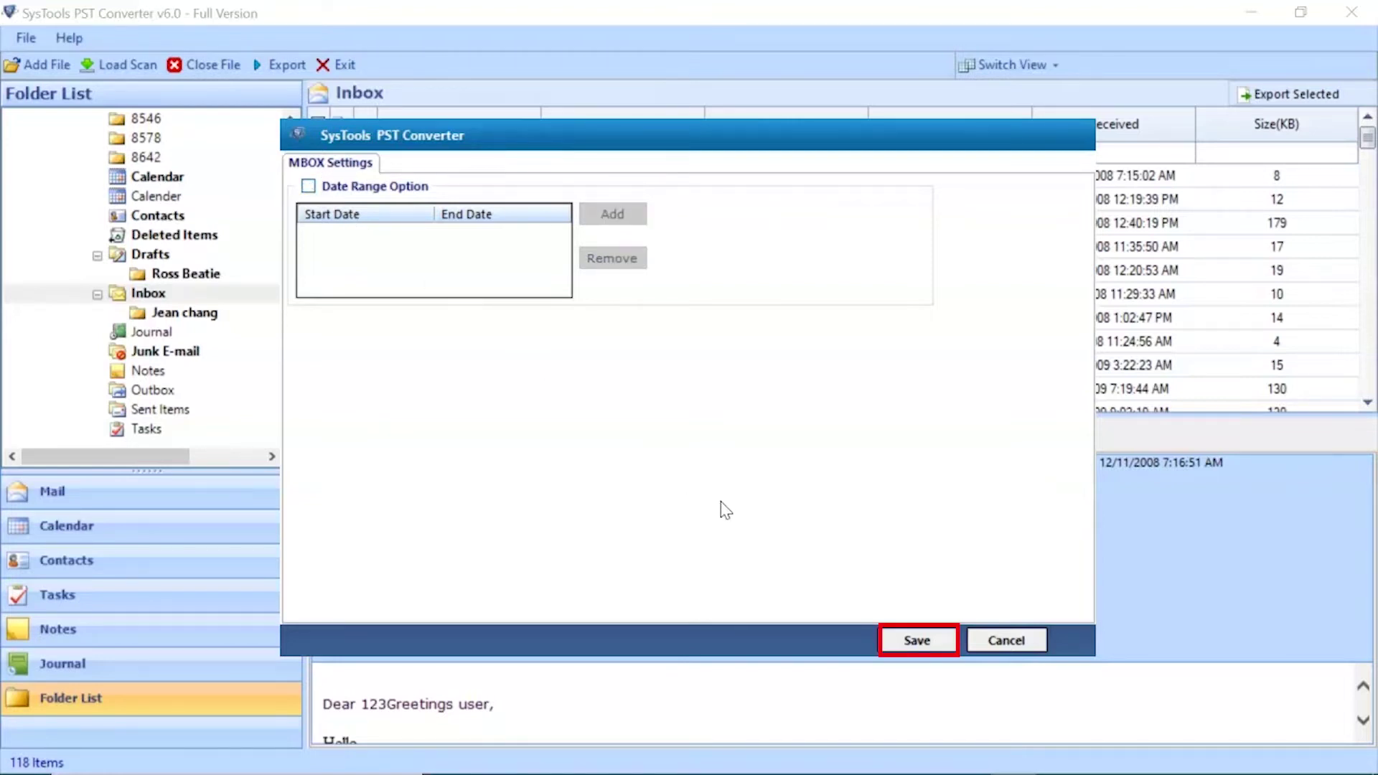
click(930, 647)
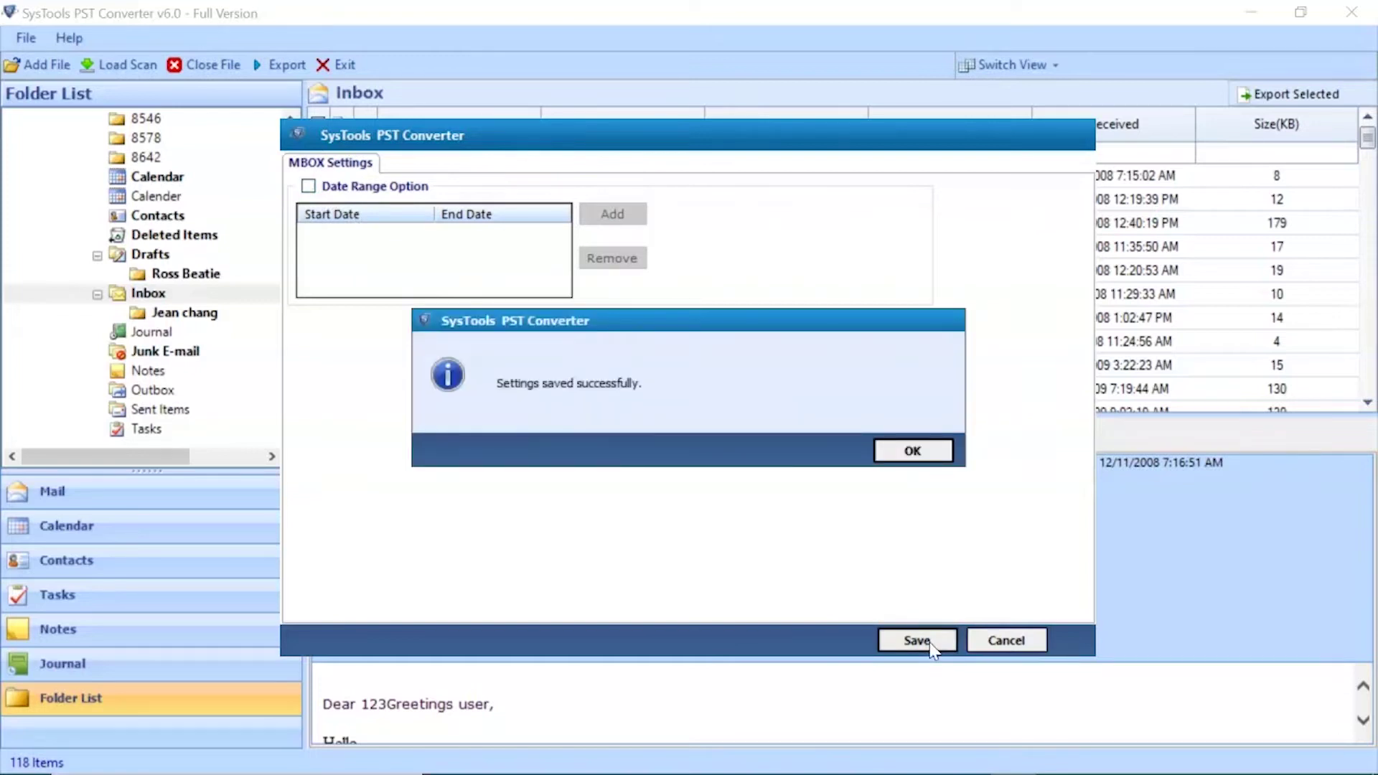
Set the destination to Converted Files on the Desktop and run the MBOX export
click(913, 452)
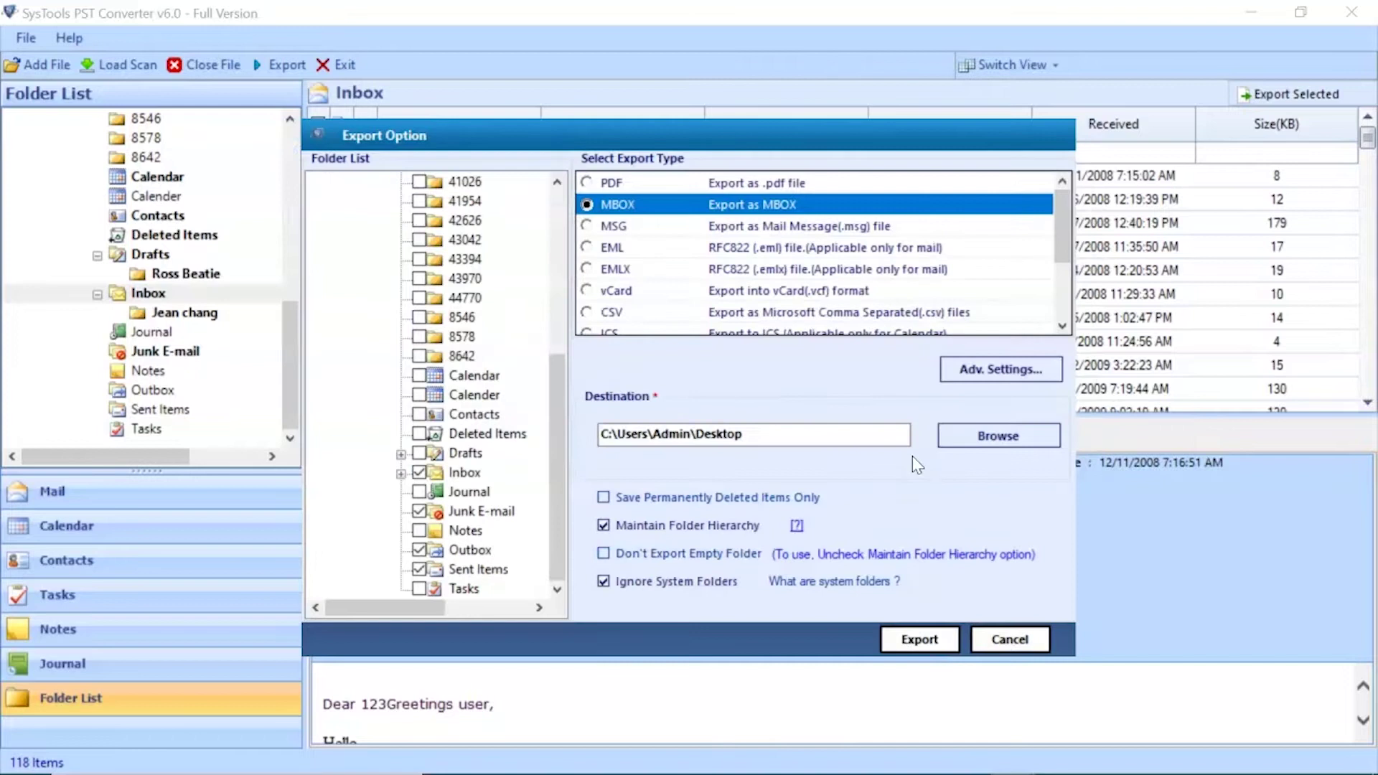
click(1005, 439)
click(632, 468)
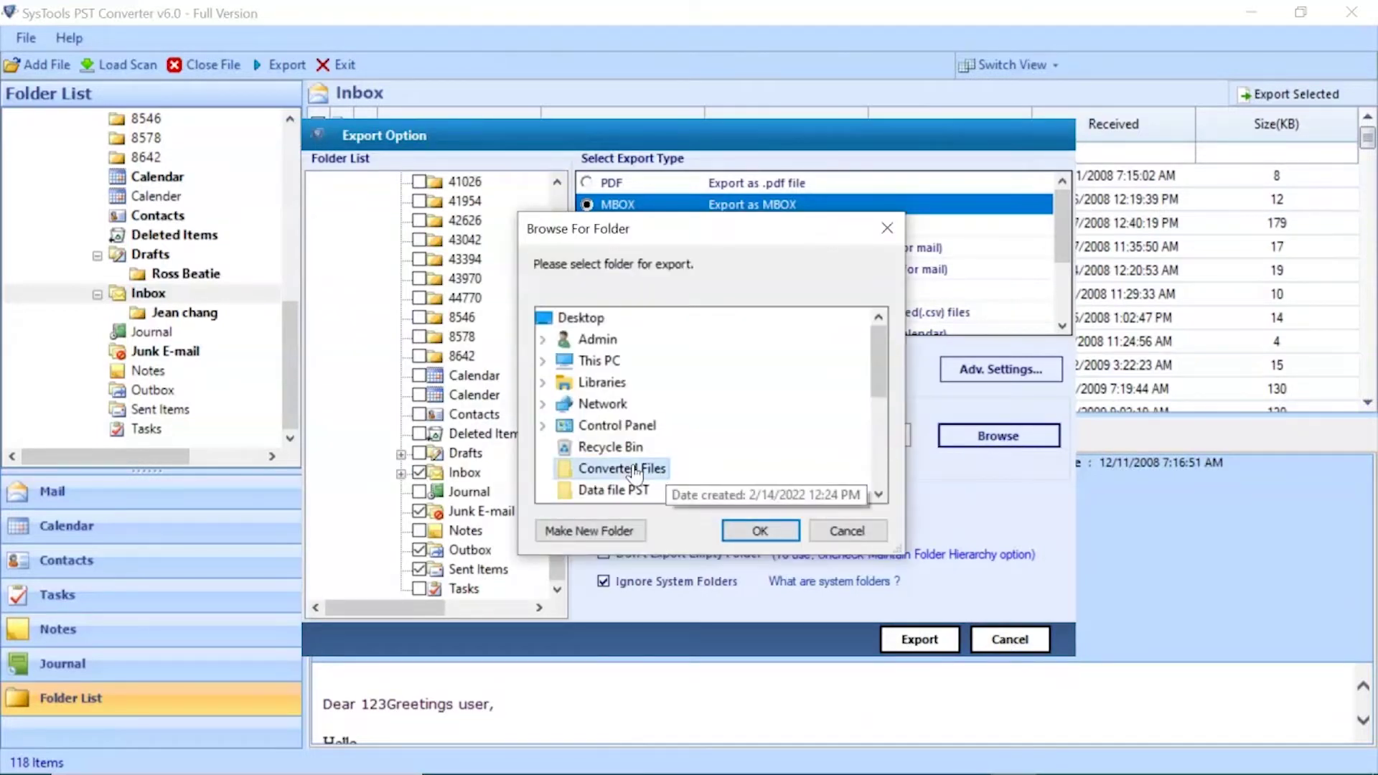
click(752, 531)
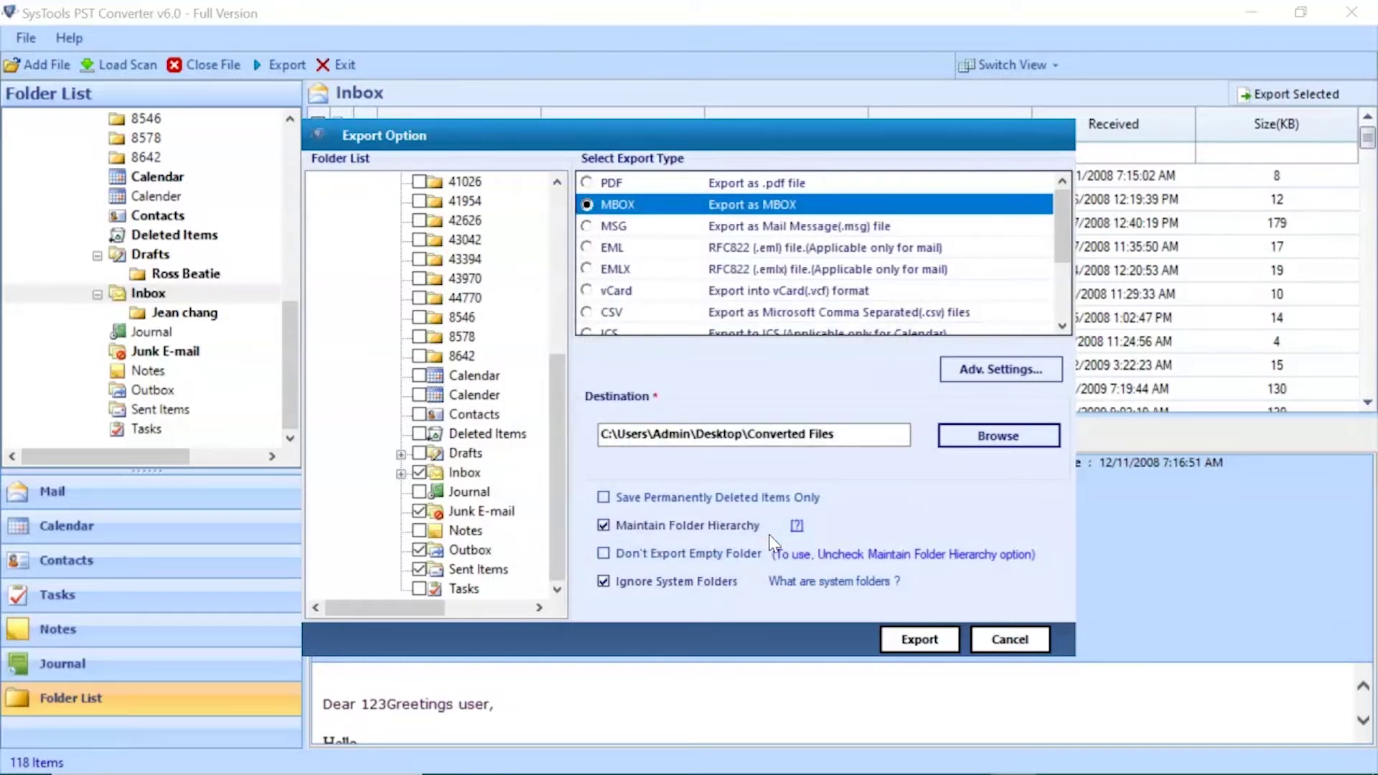
click(910, 646)
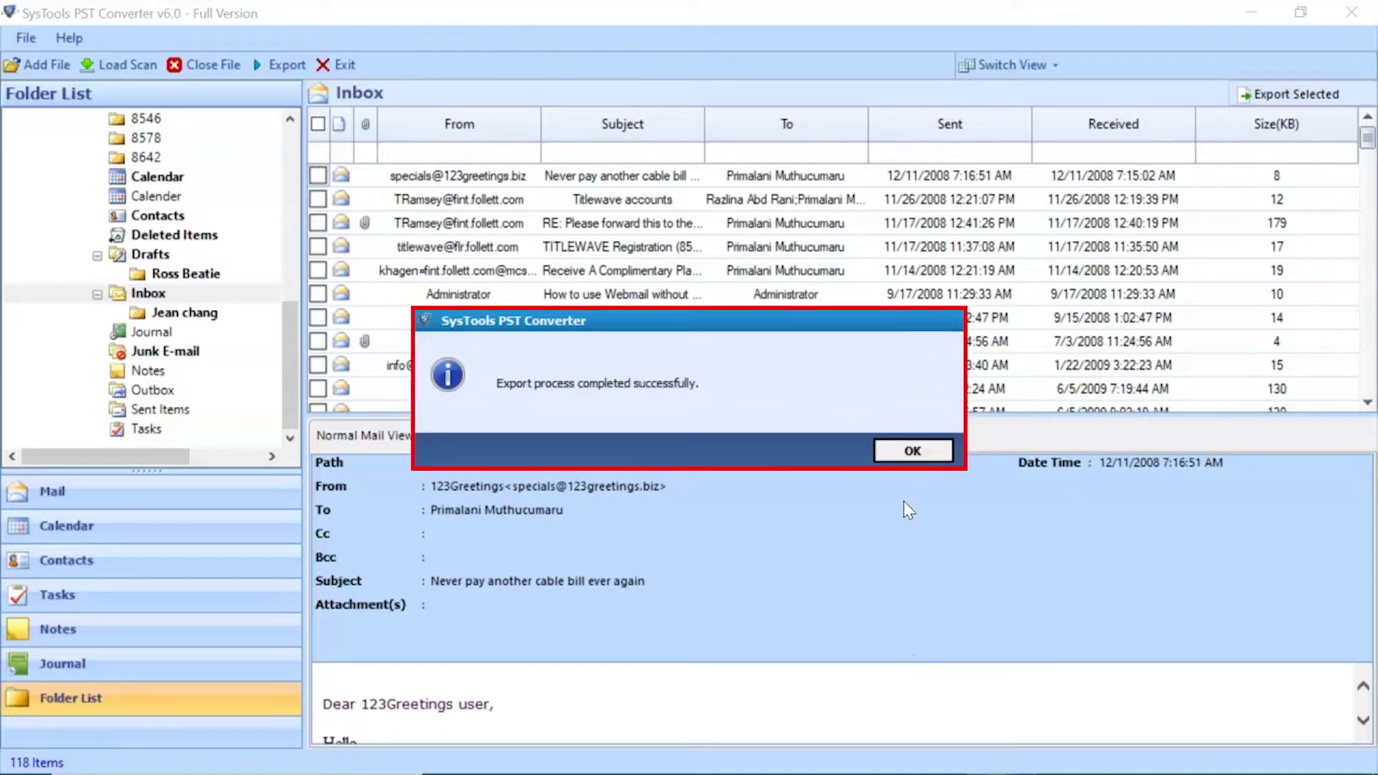
Save the export report as Export Report.csv in the Data file PST folder
click(910, 453)
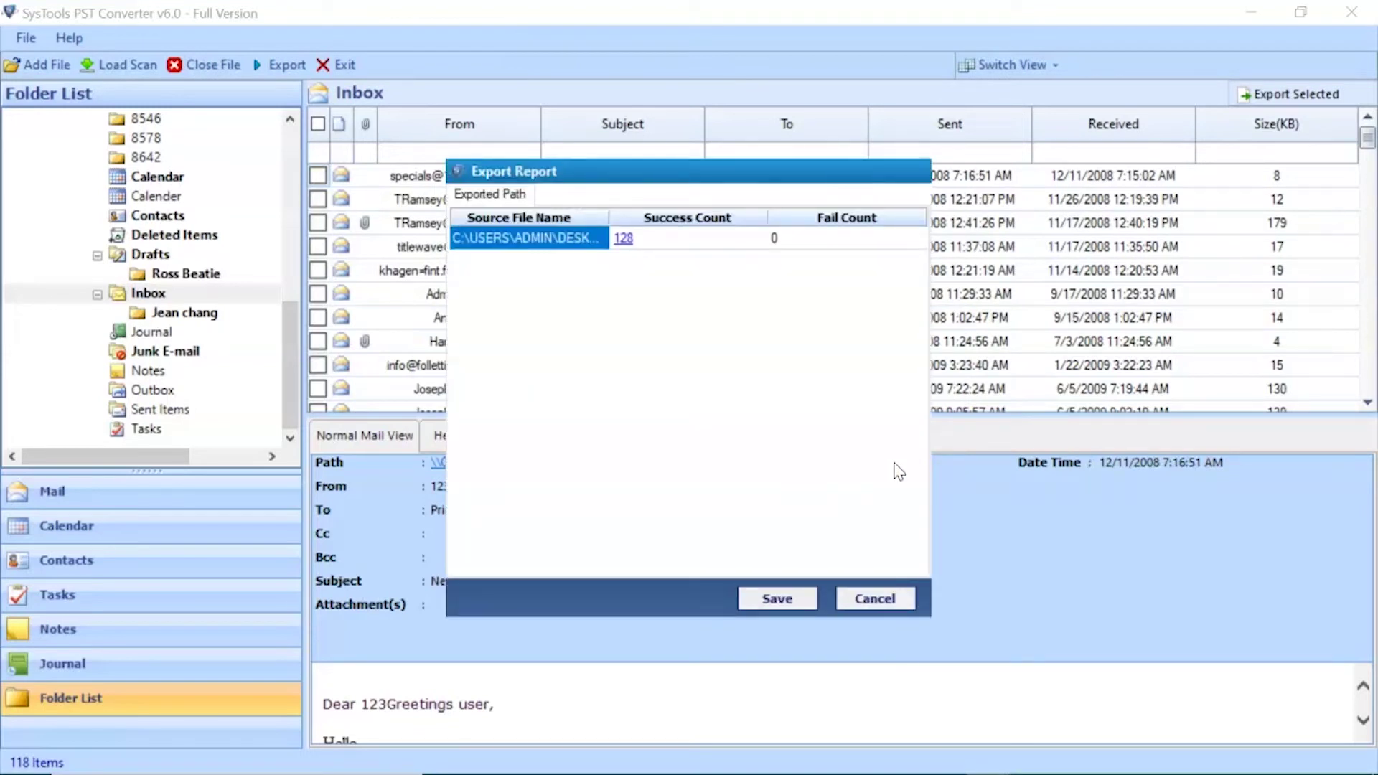
click(778, 599)
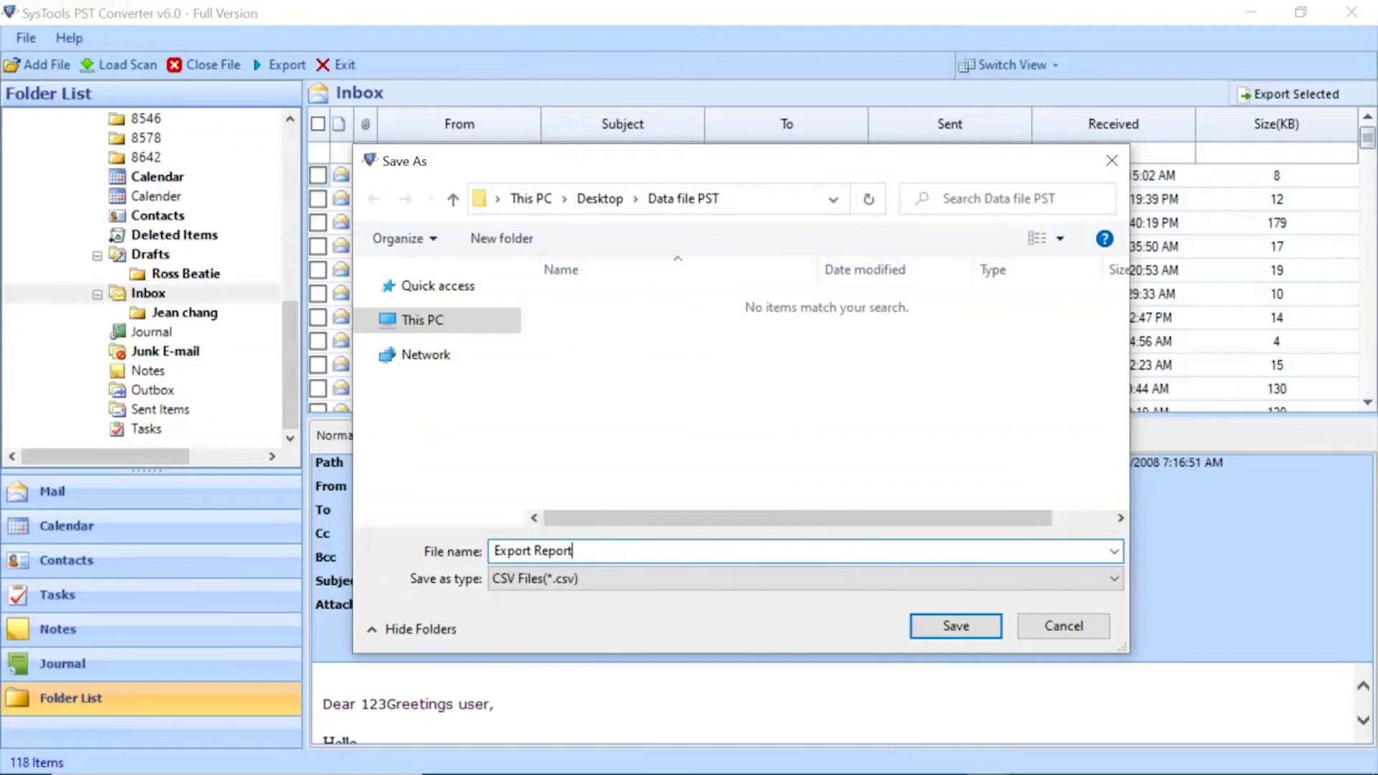
click(966, 631)
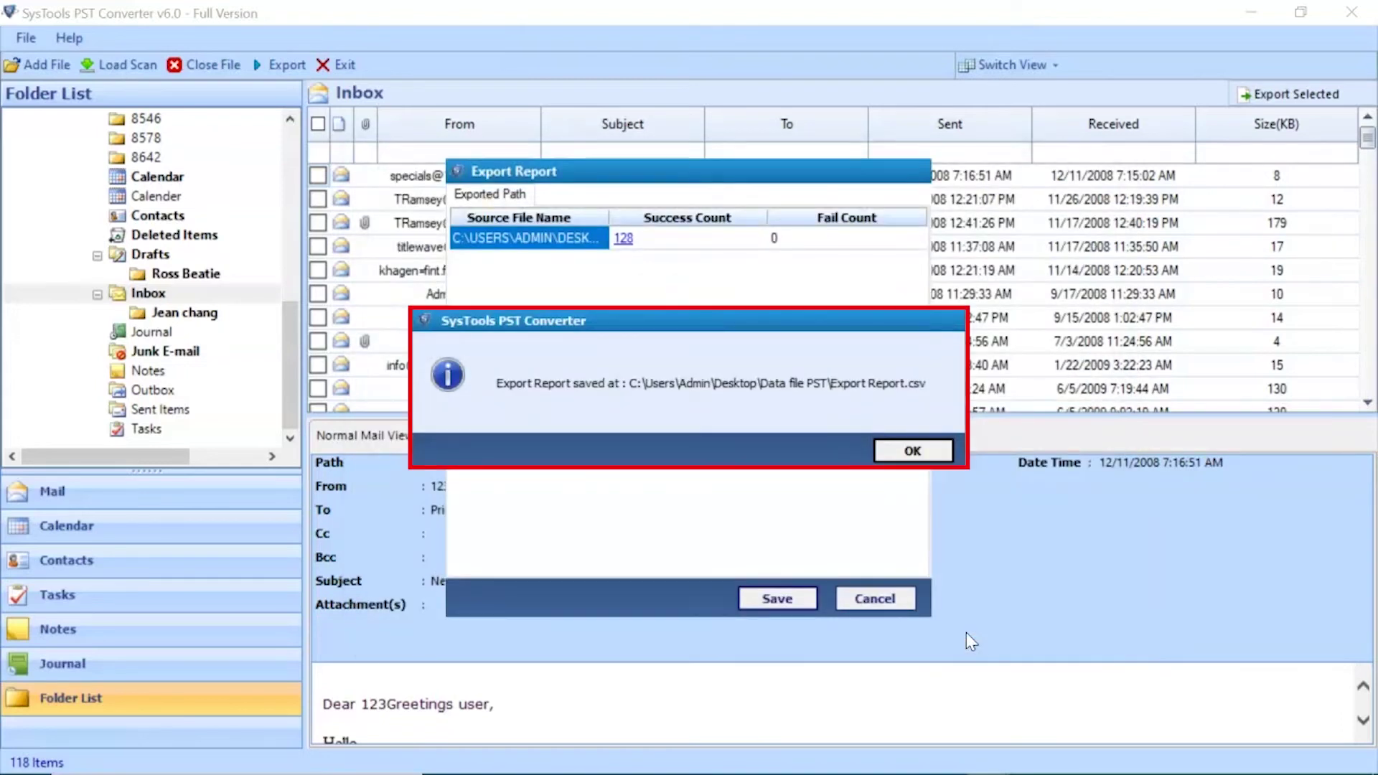
click(913, 451)
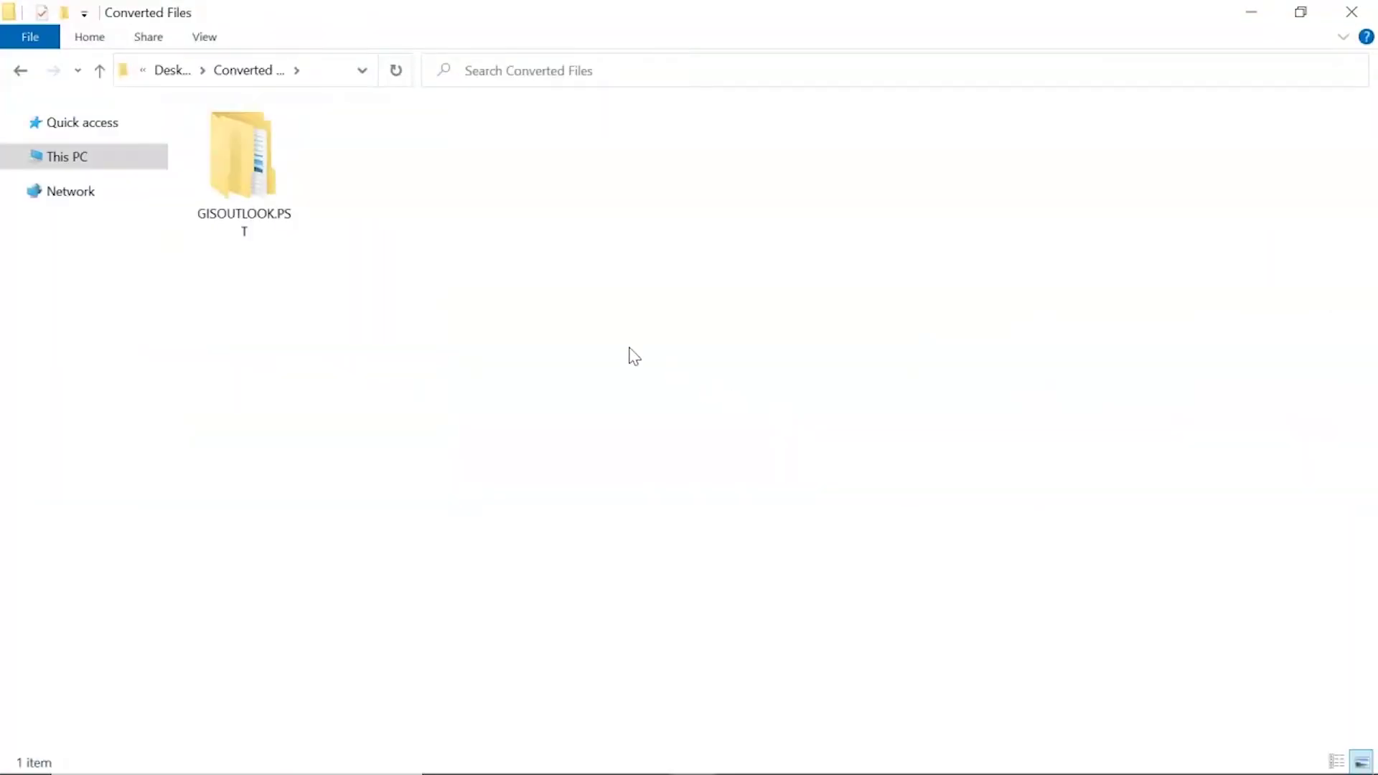
Browse GISOUTLOOK.PST > IPMRoot > Top of Personal Folders > Inbox to its 61 KB MBOX file
click(249, 176)
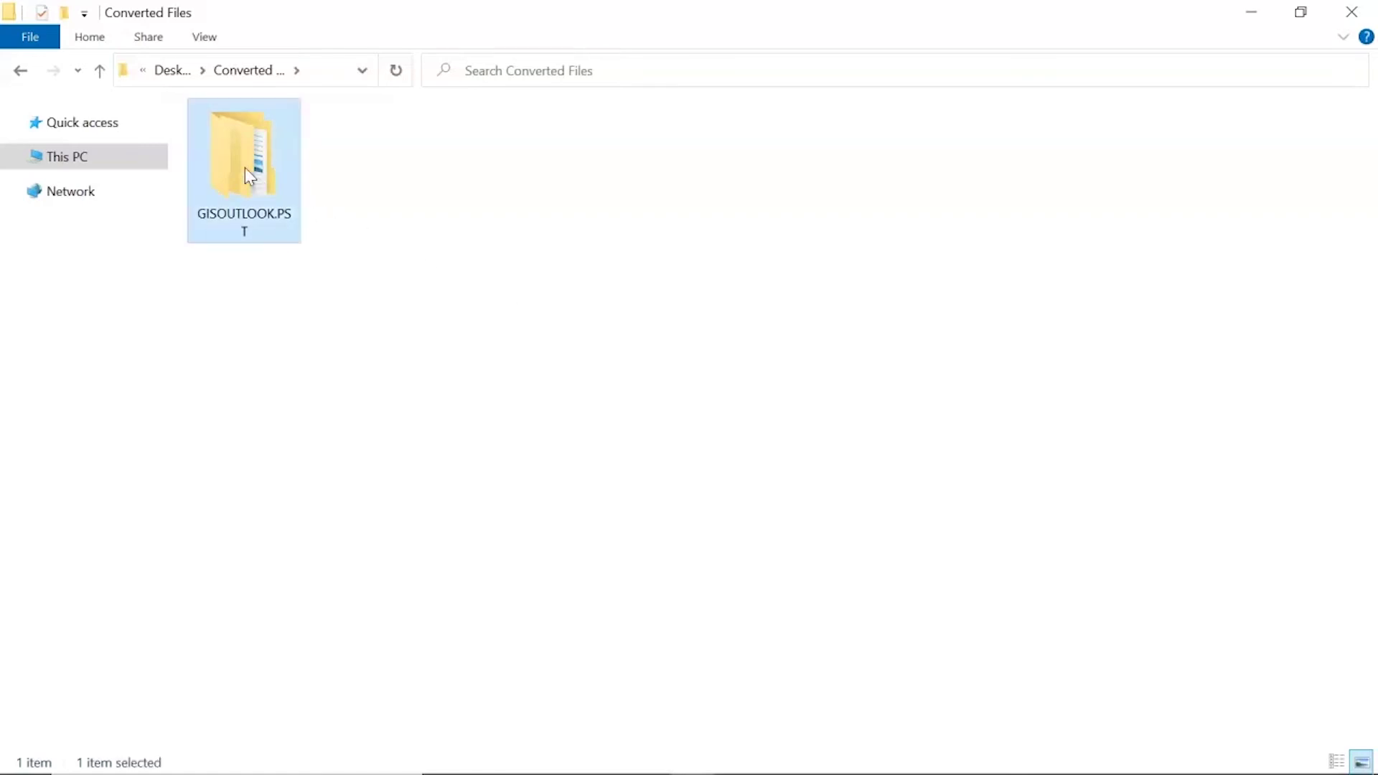
double_click(246, 169)
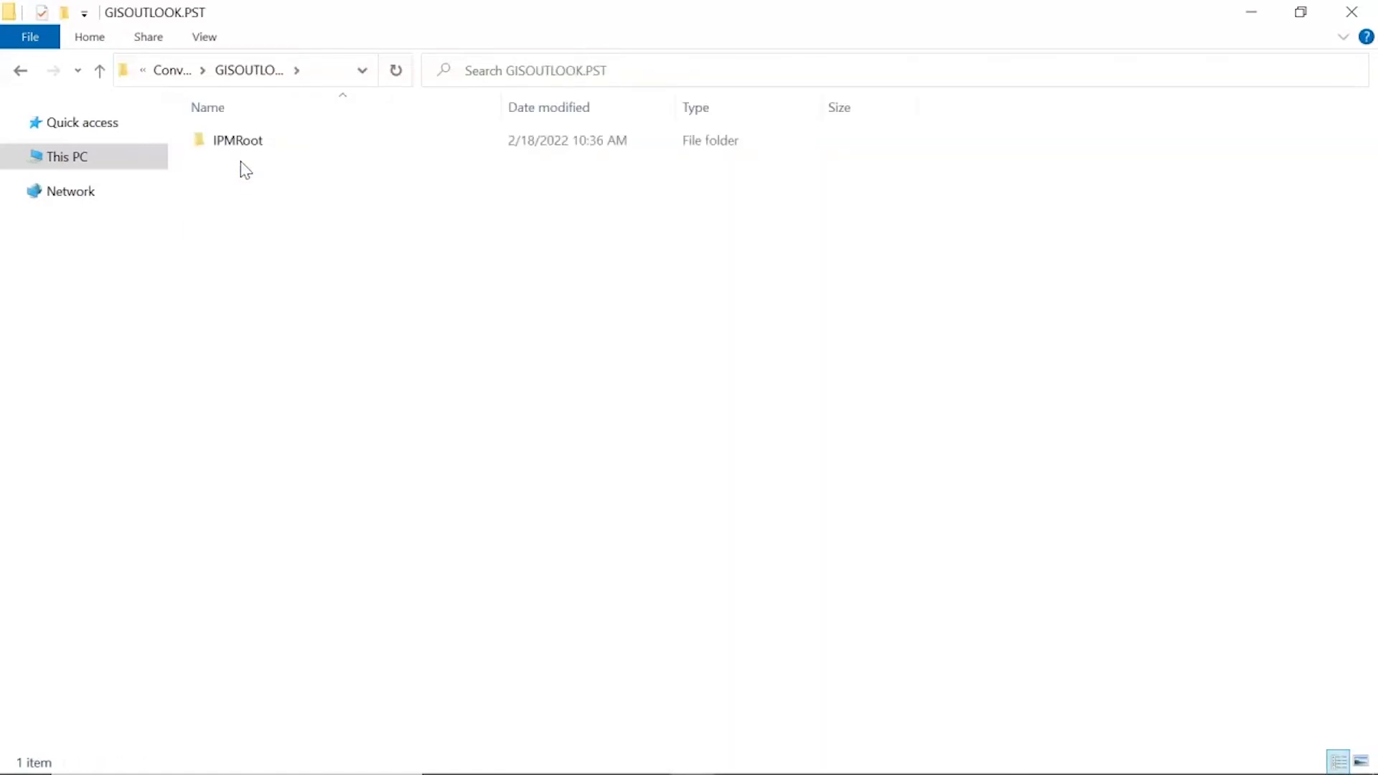
click(232, 148)
double_click(233, 148)
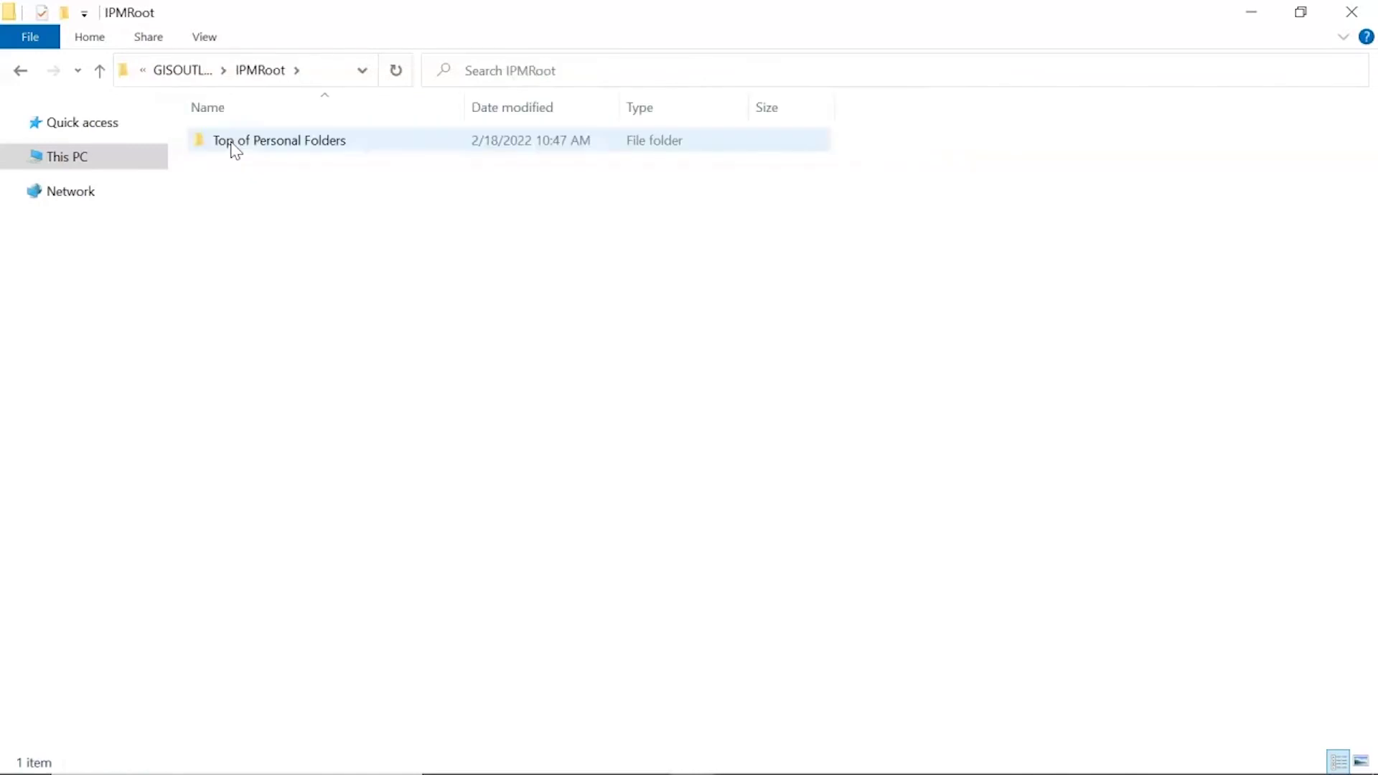
click(234, 148)
double_click(234, 149)
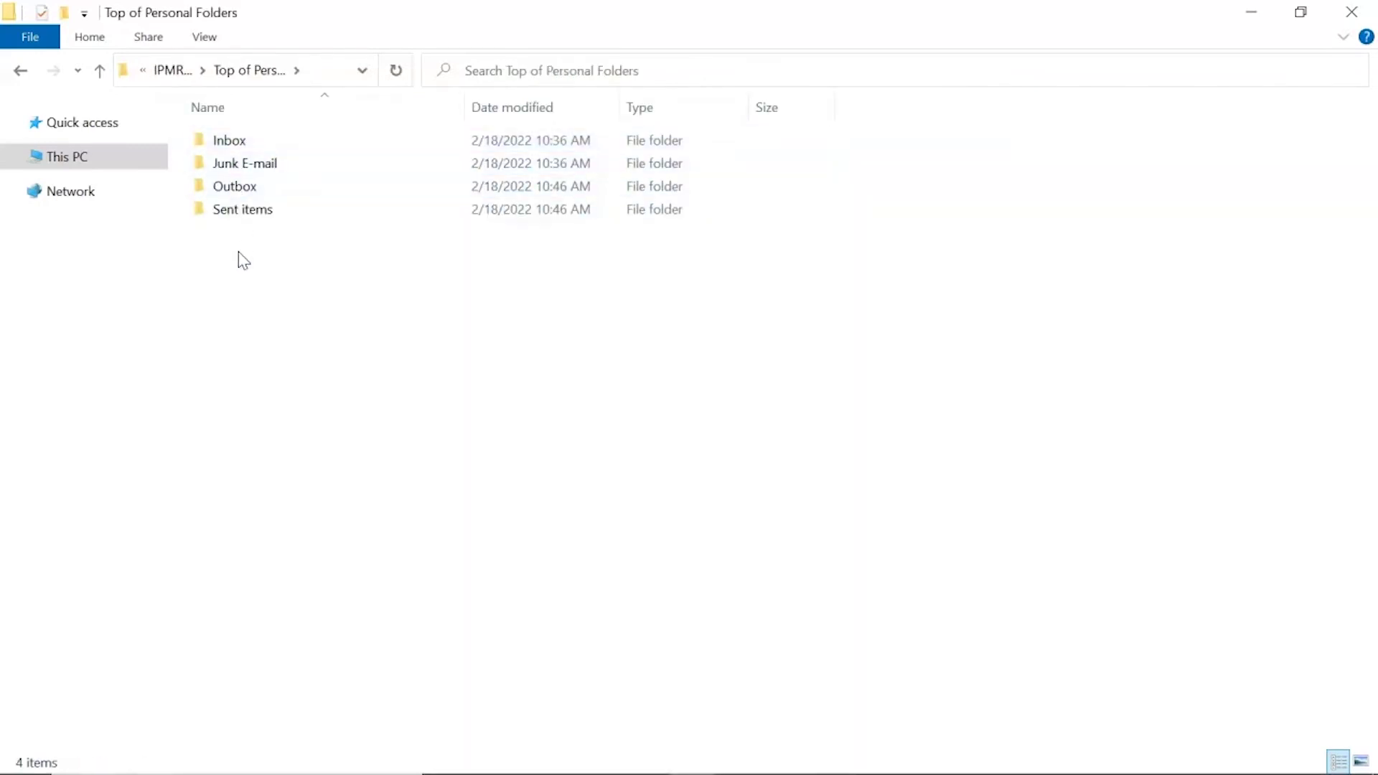
click(228, 142)
double_click(228, 142)
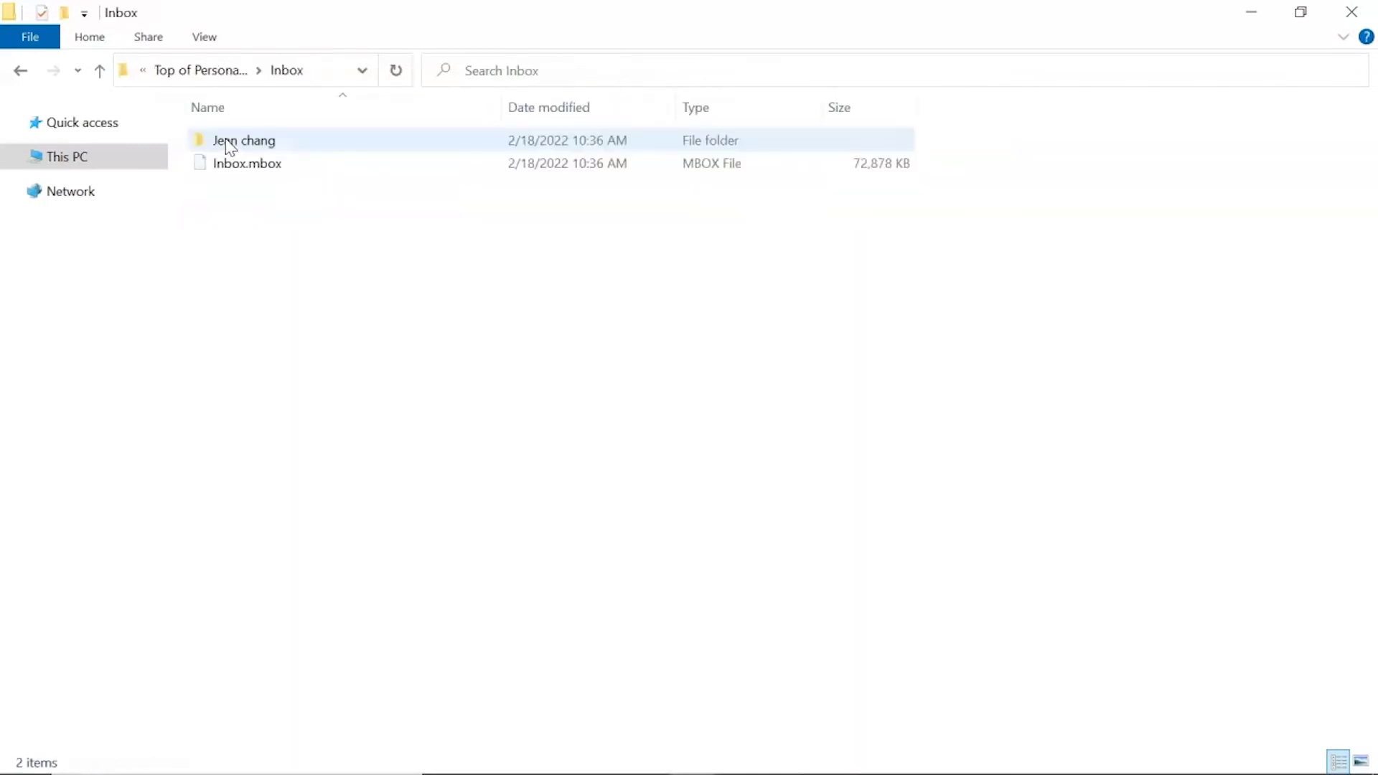
double_click(234, 141)
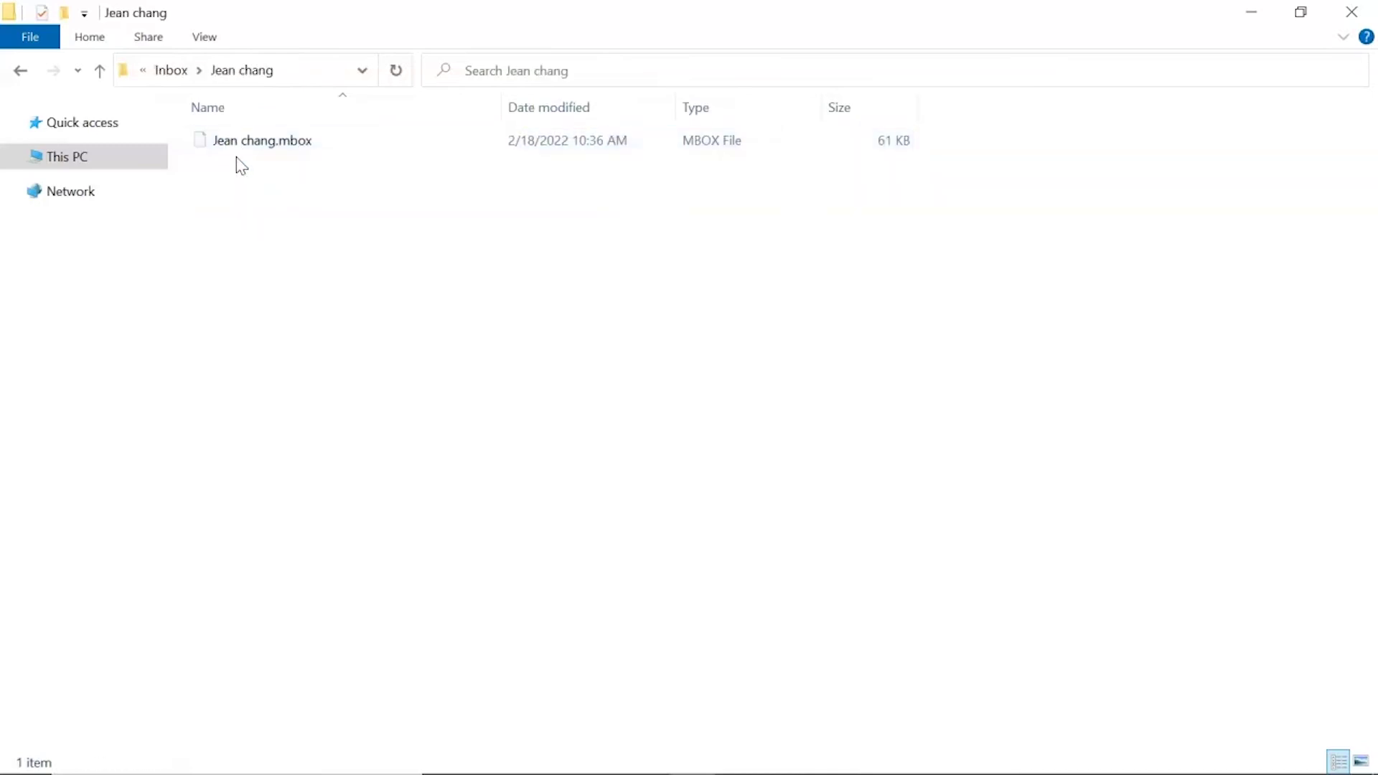